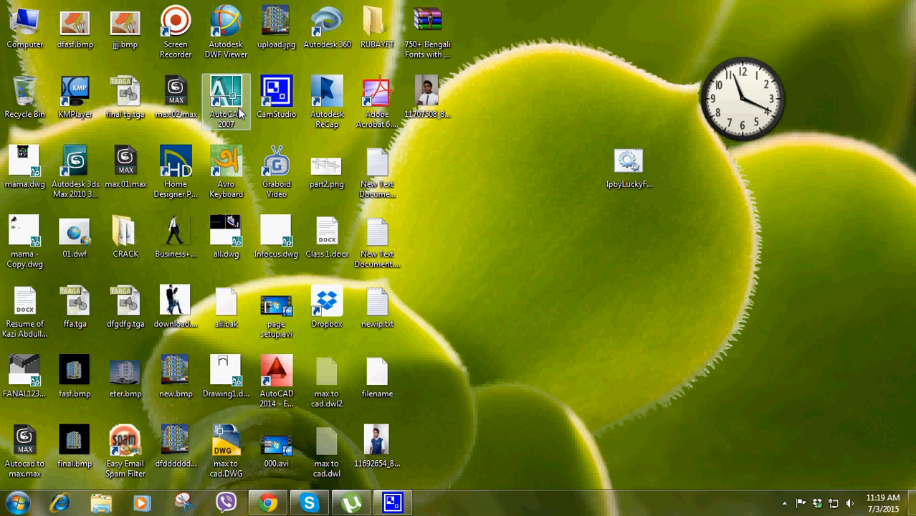
- Launch AutoCAD 2007 and set the drawing's length units to Architectural with a precision of 0'-0"
left_click(241, 113)
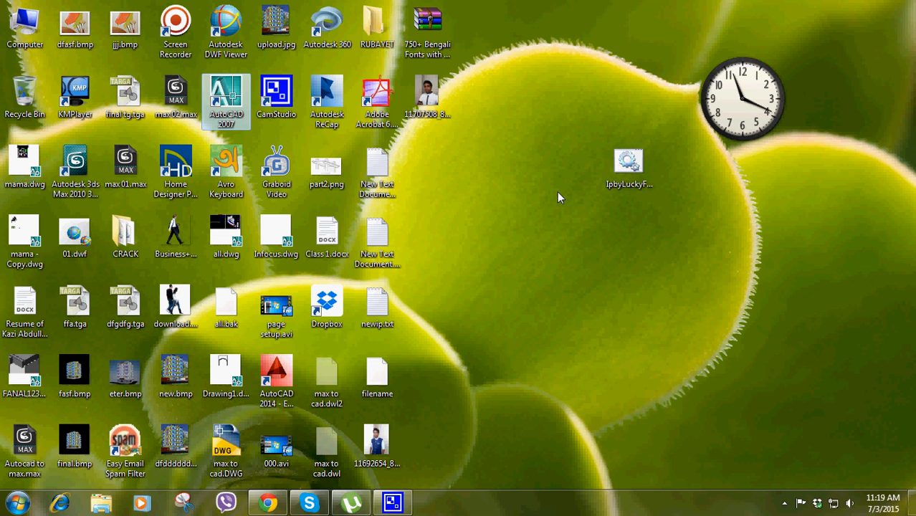
key("Return")
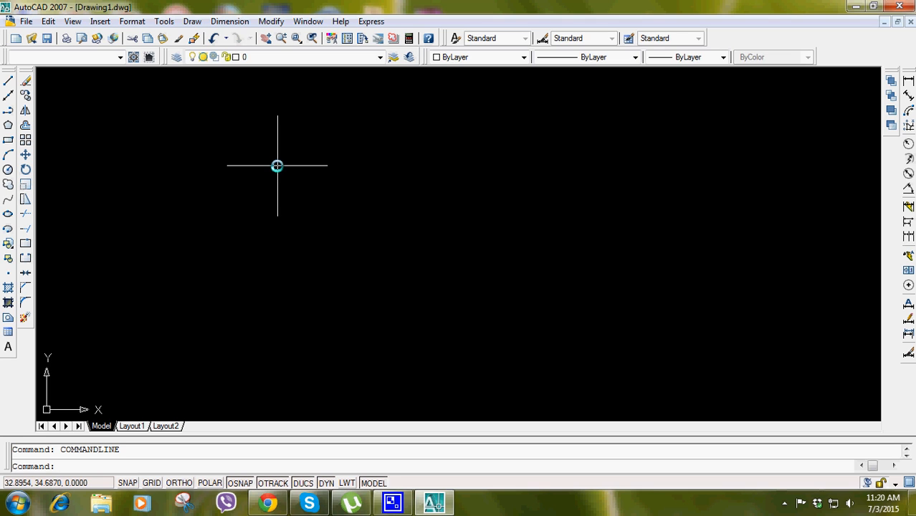
left_click(129, 22)
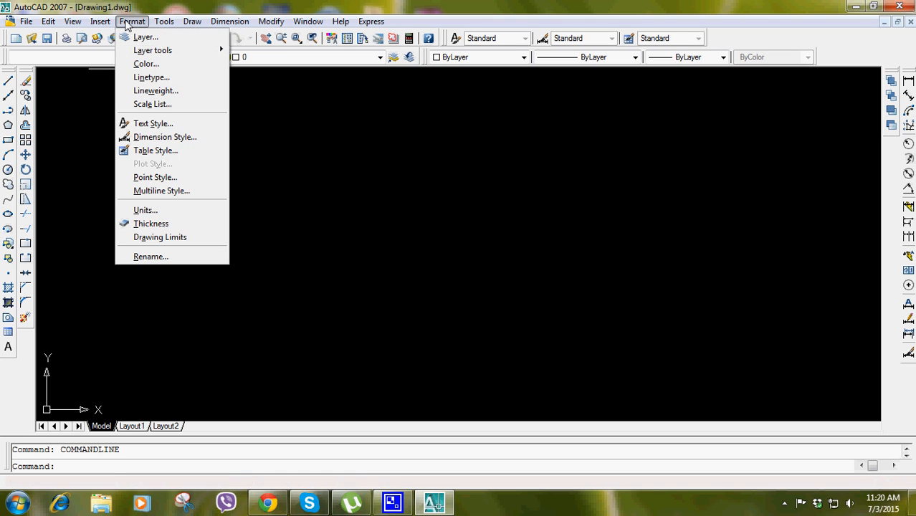
left_click(165, 211)
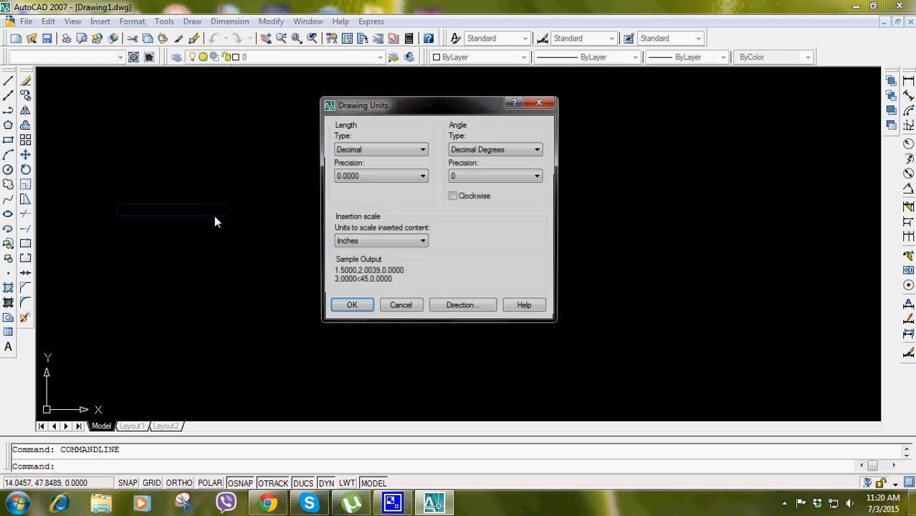
left_click(396, 150)
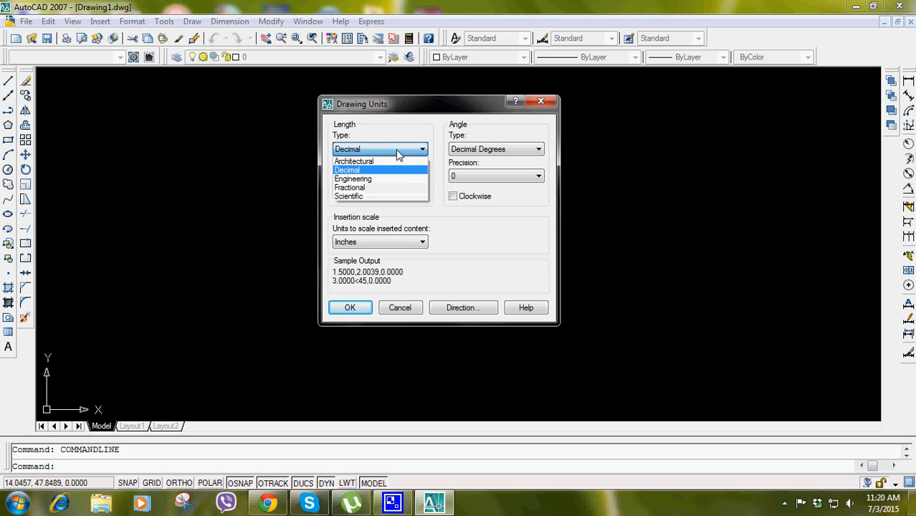
left_click(392, 162)
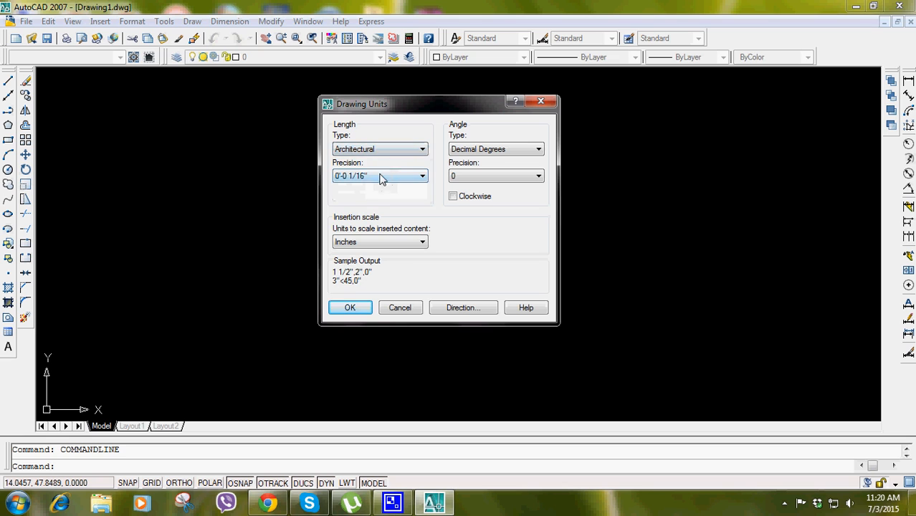
left_click(382, 179)
left_click(369, 188)
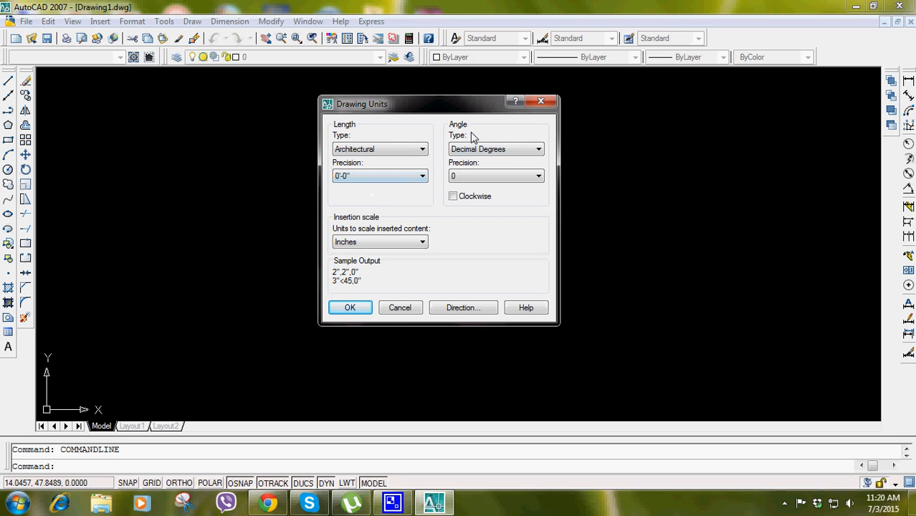
- Set the drawing's angle units to Deg/Min/Sec with a precision of 0d00'00" and apply the unit settings
left_click(518, 149)
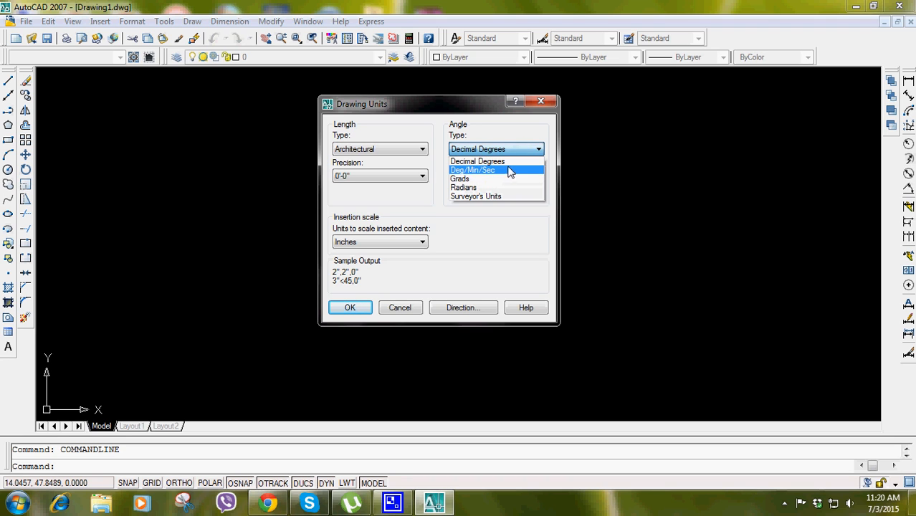
left_click(508, 172)
left_click(481, 177)
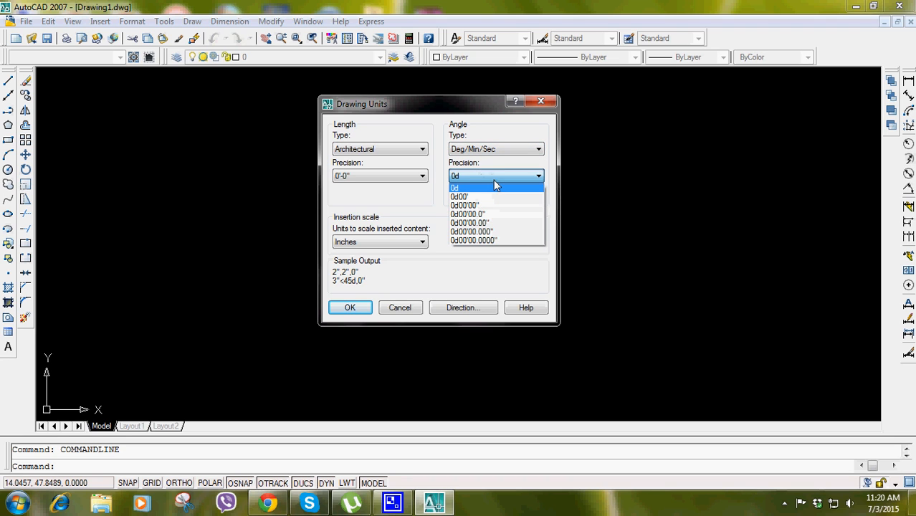
left_click(493, 206)
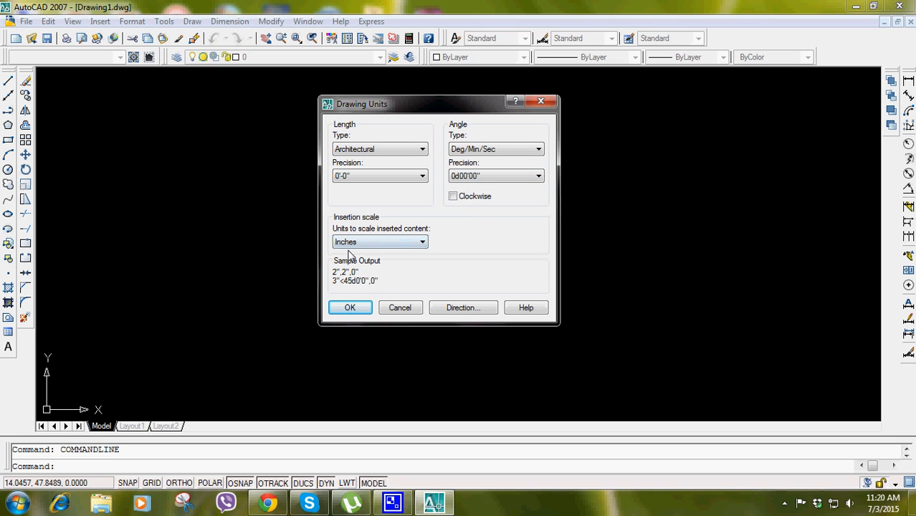
left_click(352, 309)
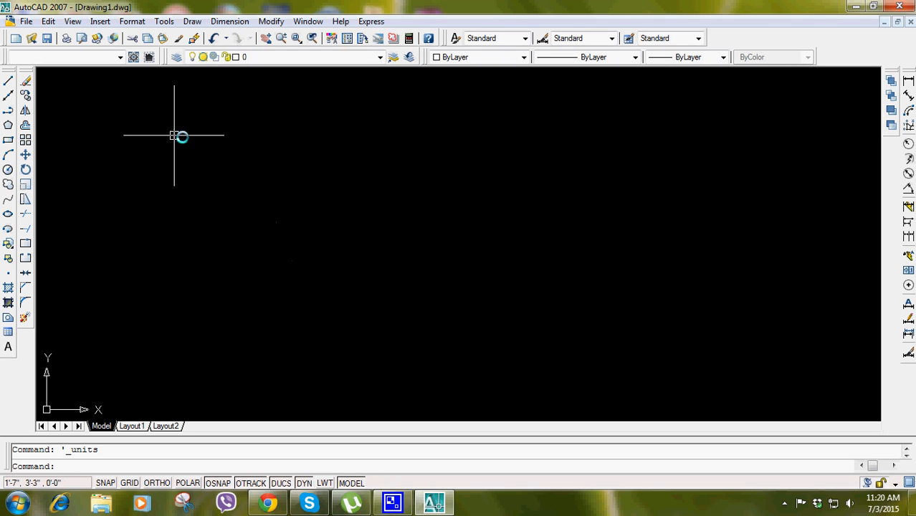
- Review the Drawing Units settings twice, the second time through the UN command, closing them without changes
left_click(132, 21)
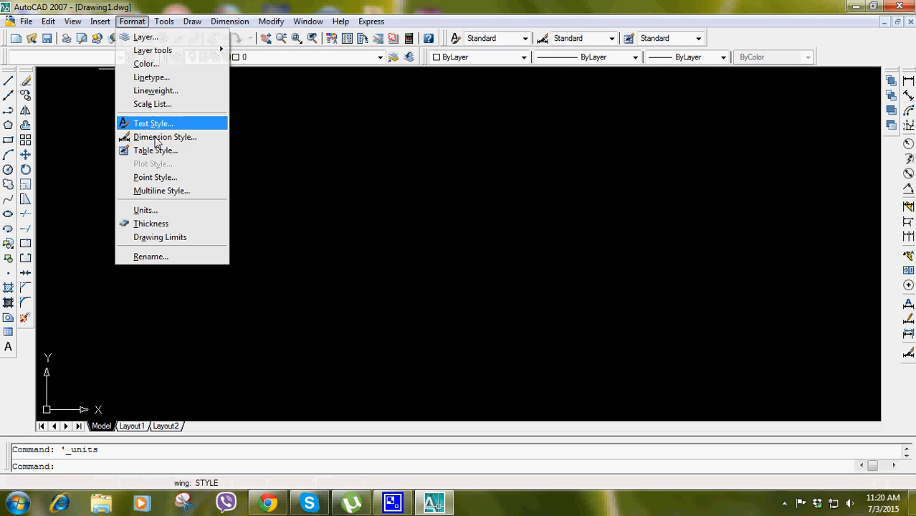
left_click(162, 213)
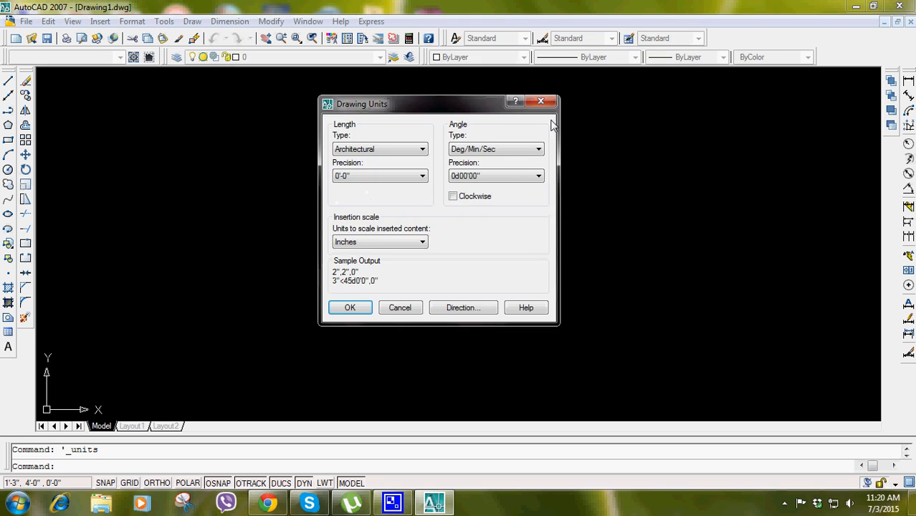
left_click(552, 104)
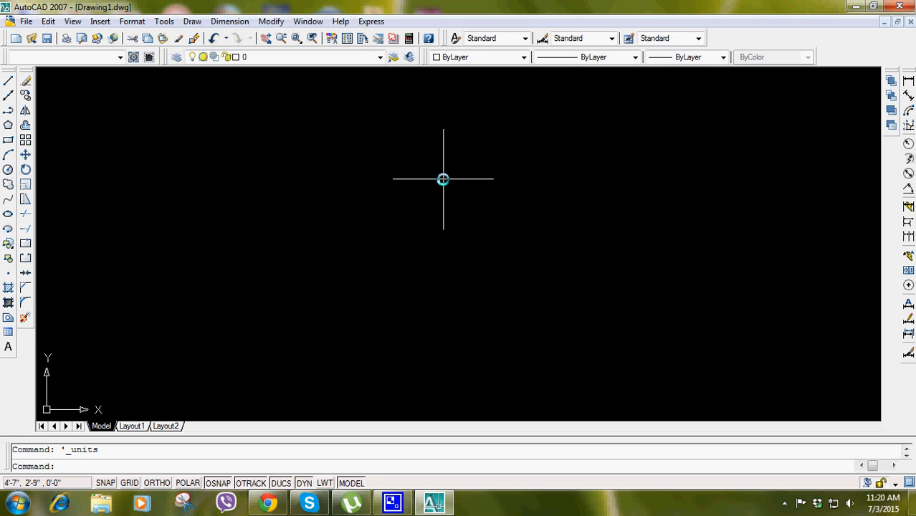
type("un")
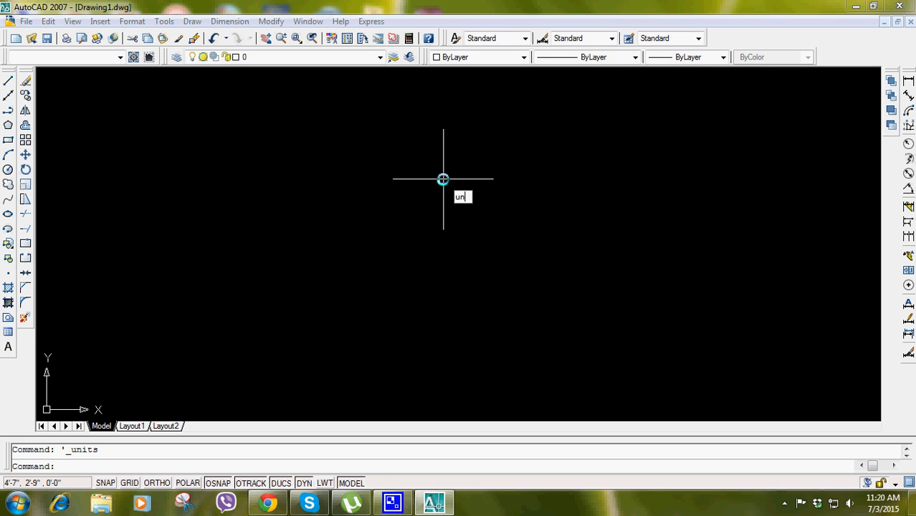
key("Return")
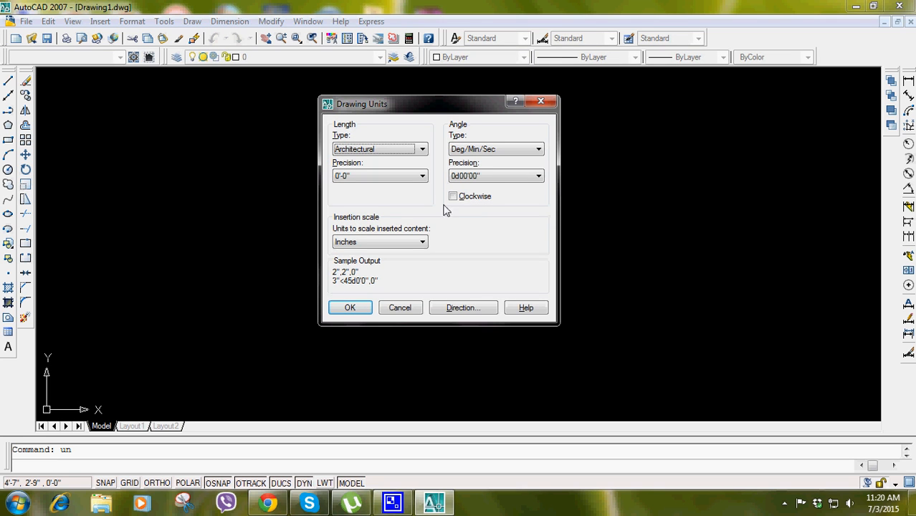
left_click(543, 102)
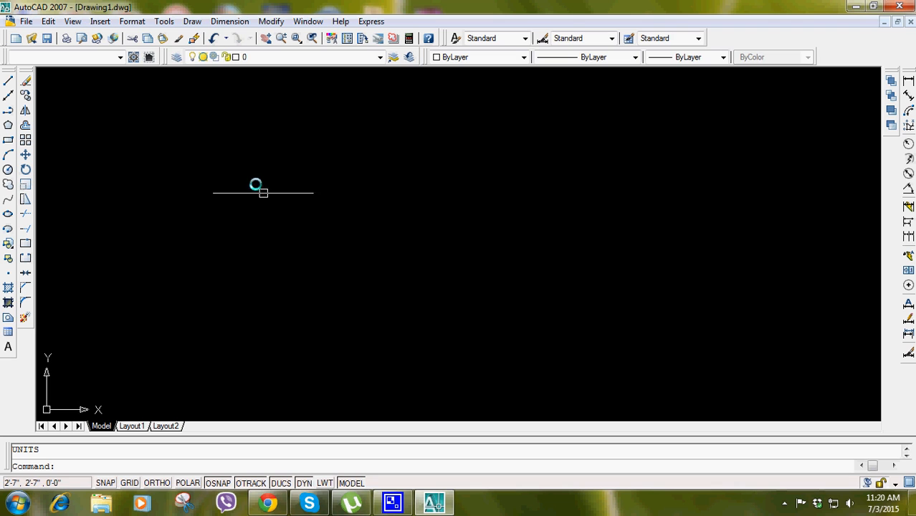
- View the Dimension Style Manager through its different access points, closing it each time without changes
left_click(132, 21)
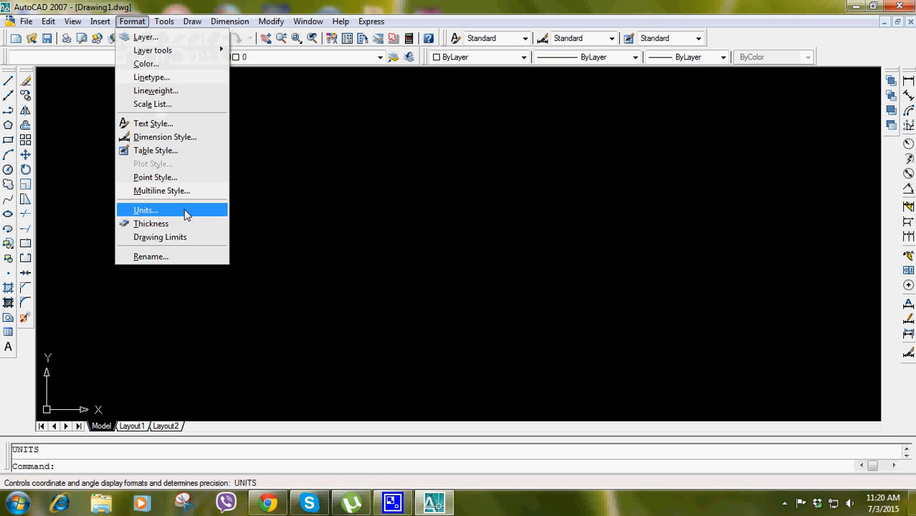
left_click(190, 139)
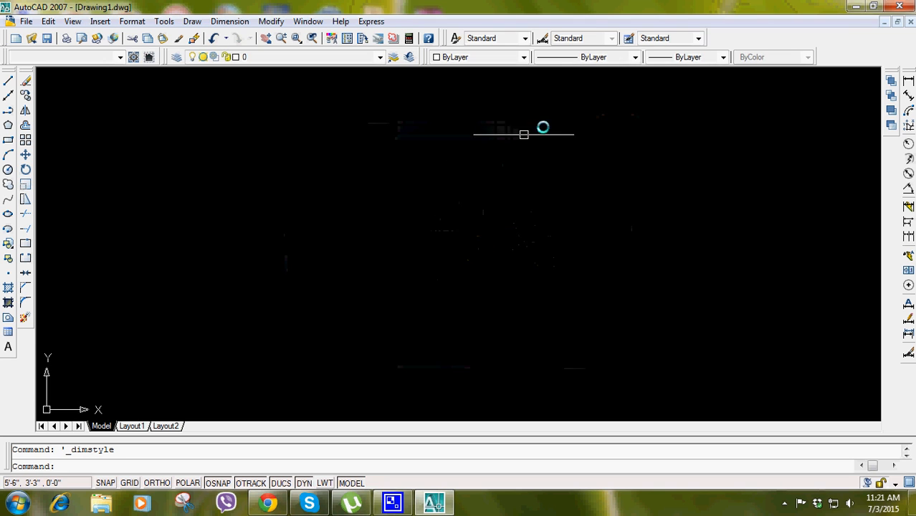
left_click(544, 39)
left_click(618, 127)
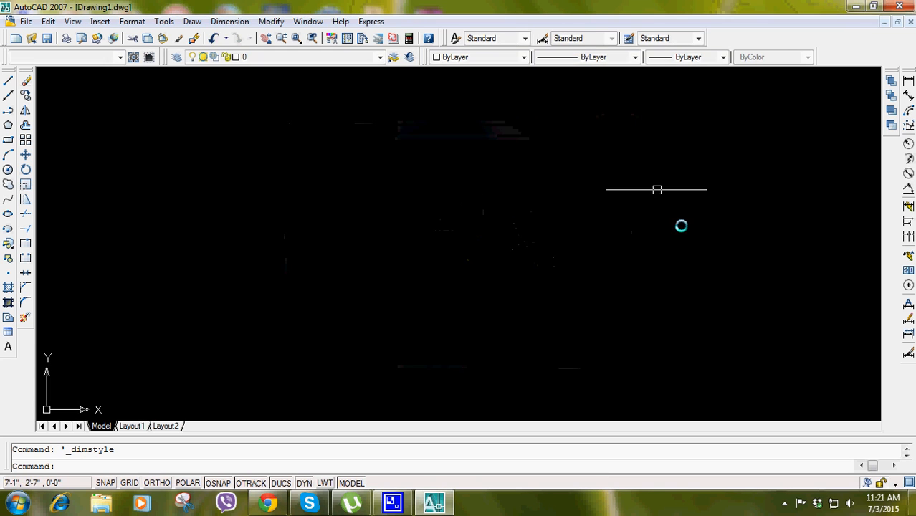
left_click(908, 354)
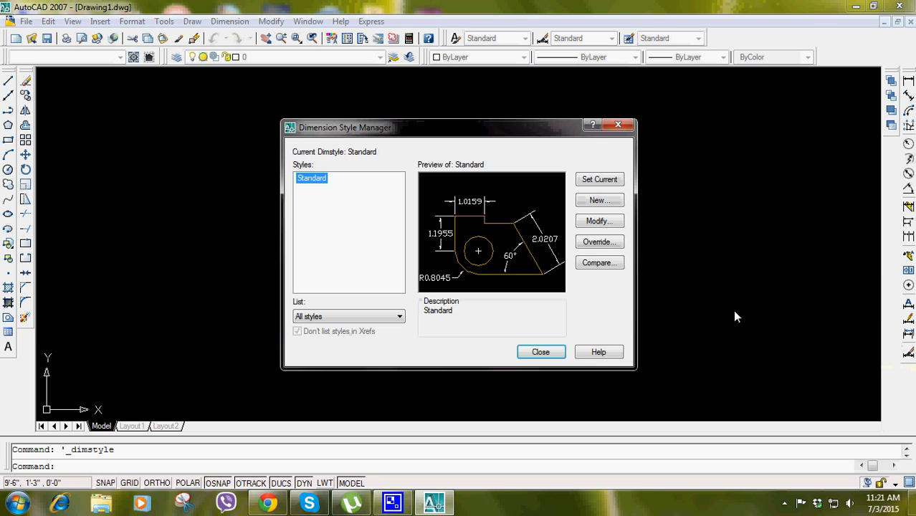
left_click(618, 126)
- Create a new dimension style named Dim1, based on Standard and used for all dimensions
type("d")
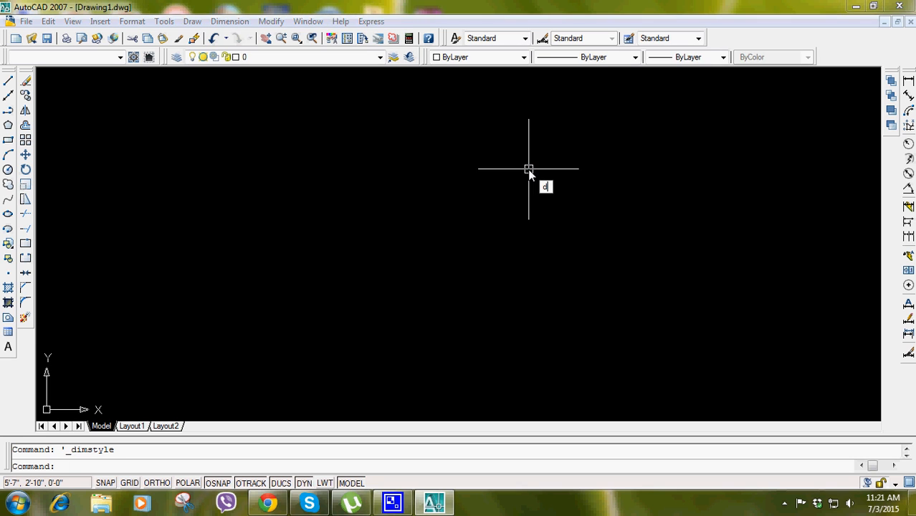
key("Return")
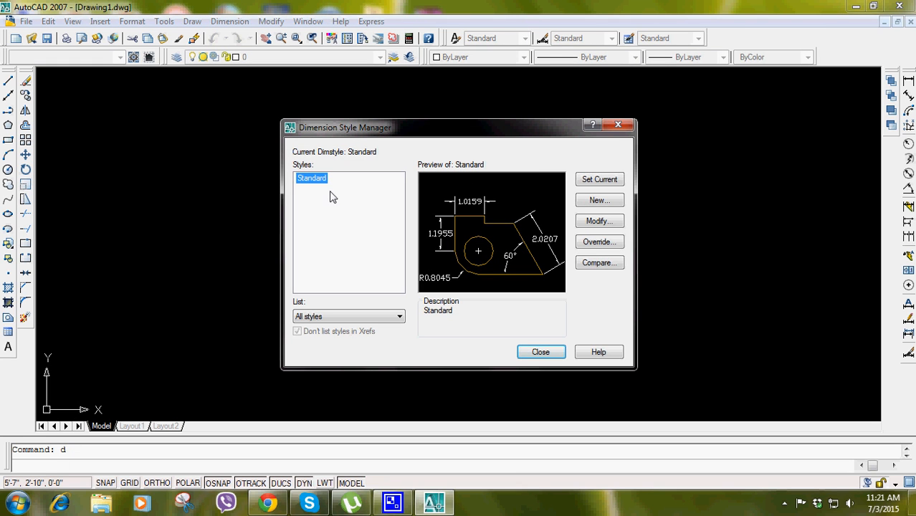
left_click(587, 204)
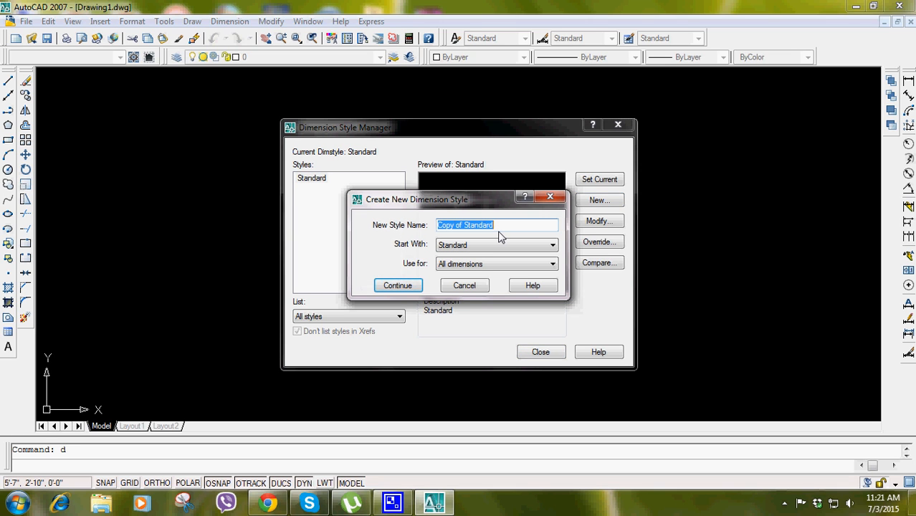
type("Dim1")
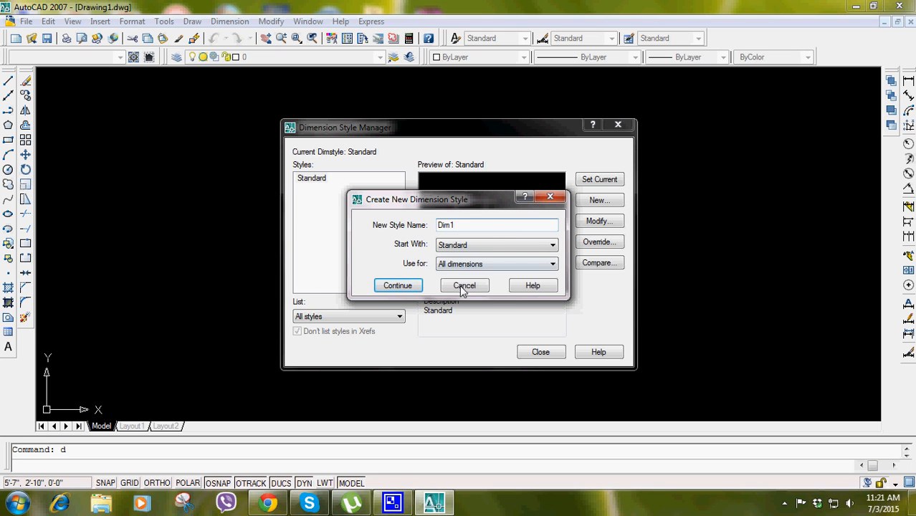
left_click(412, 286)
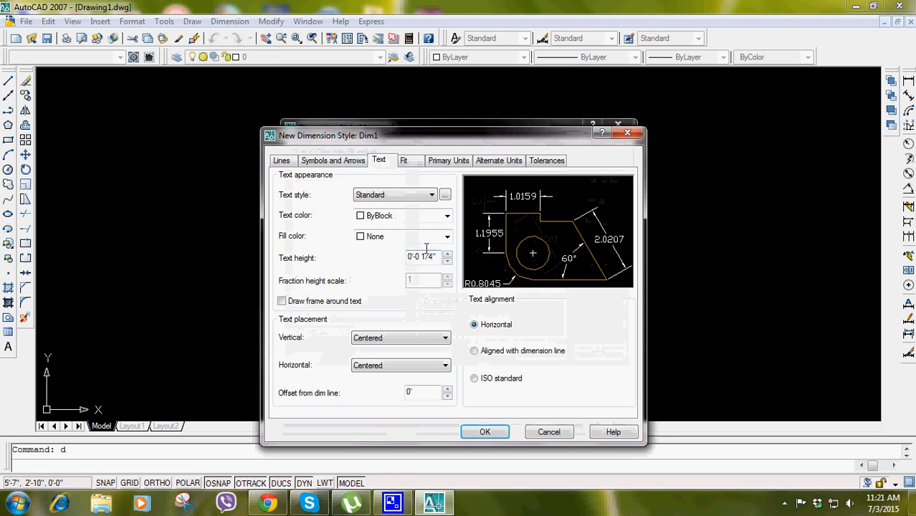
- Set the primary units of Dim1's linear dimensions to Architectural format with a precision of 0'-0"
left_click_drag(425, 137, 421, 106)
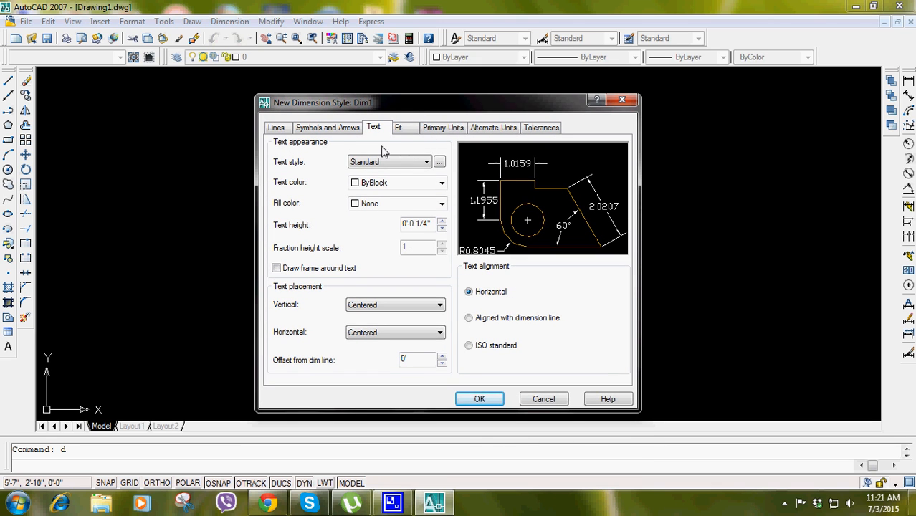
left_click(445, 129)
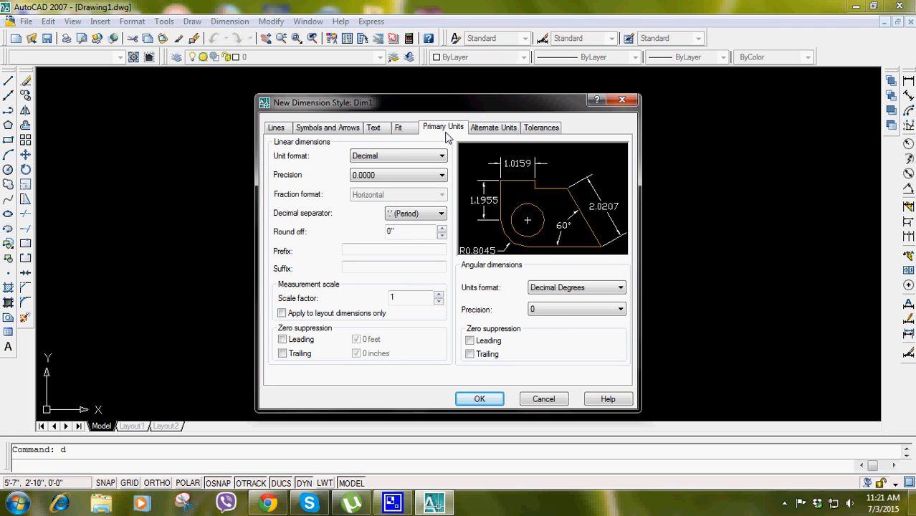
left_click(401, 159)
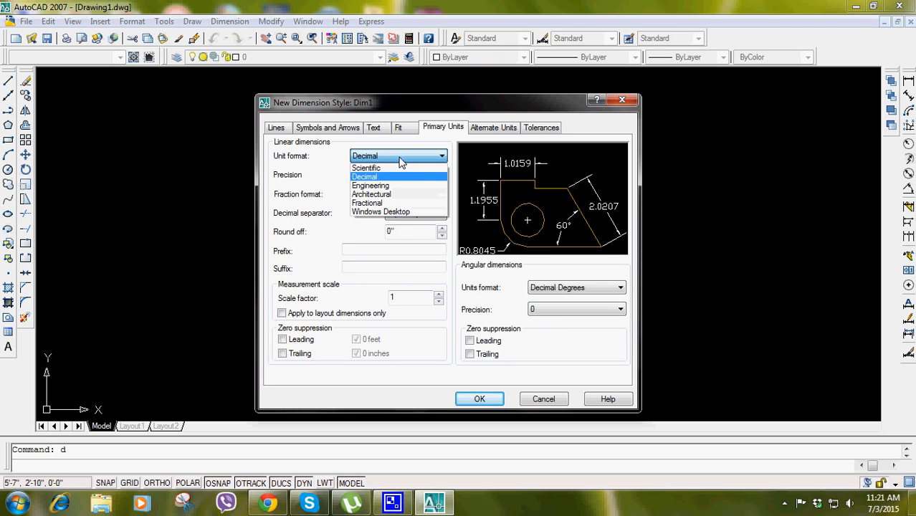
left_click(399, 195)
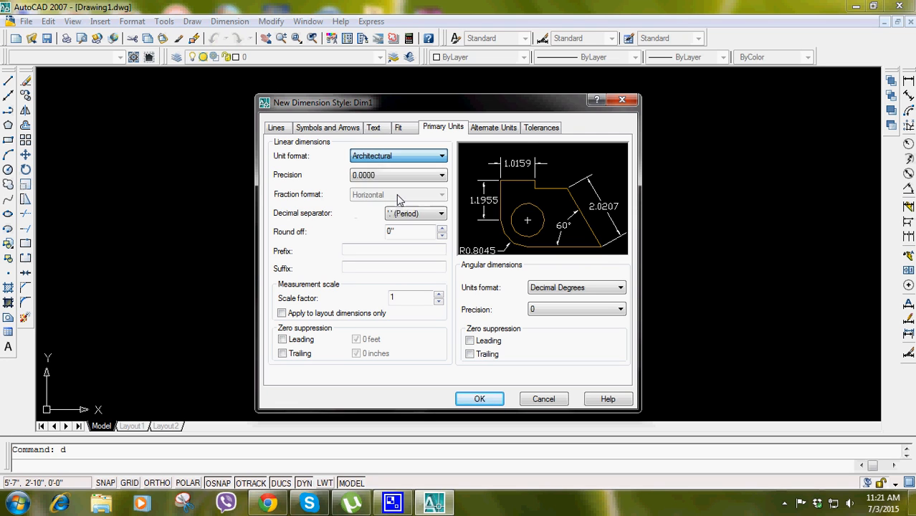
left_click(395, 176)
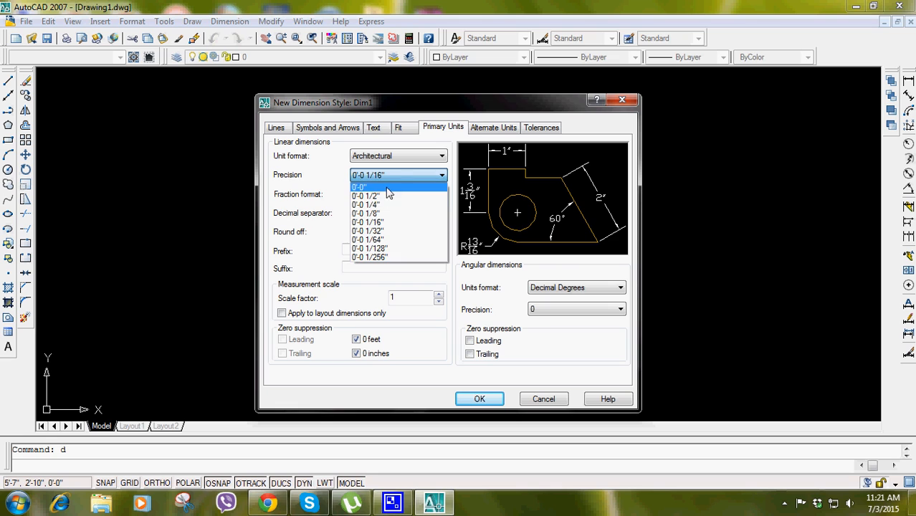
left_click(369, 187)
- Set Dim1's angular dimensions to Degrees Minutes Seconds with a precision of 0d00'00"
left_click(577, 287)
left_click(573, 309)
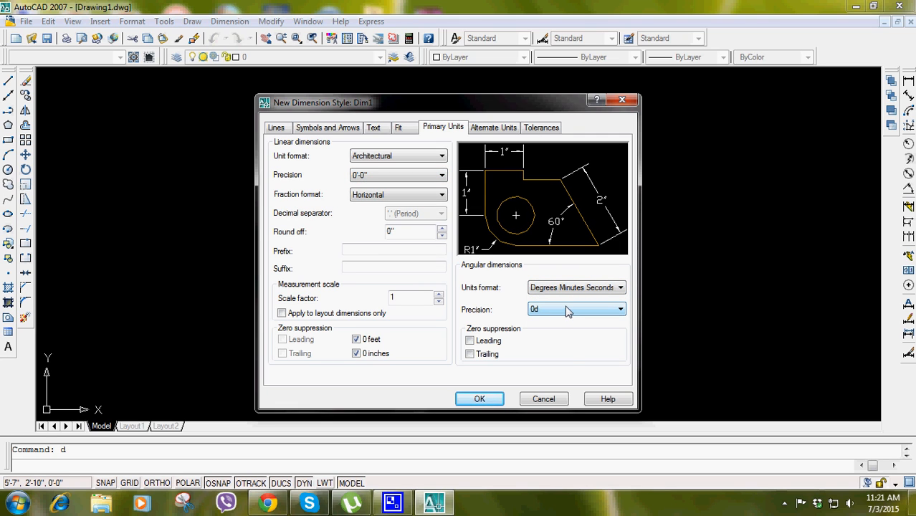
left_click(567, 311)
left_click(526, 341)
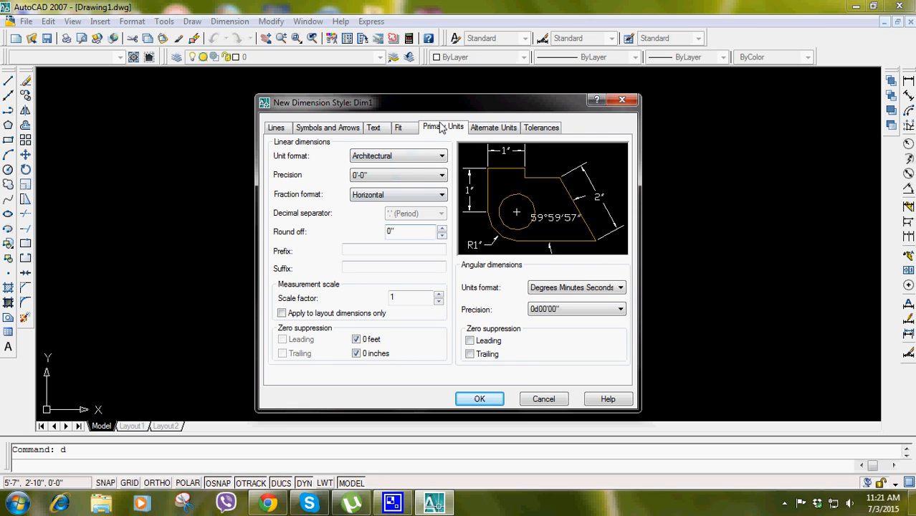
- Set the text height of the Dim1 dimension style to 8
left_click(374, 129)
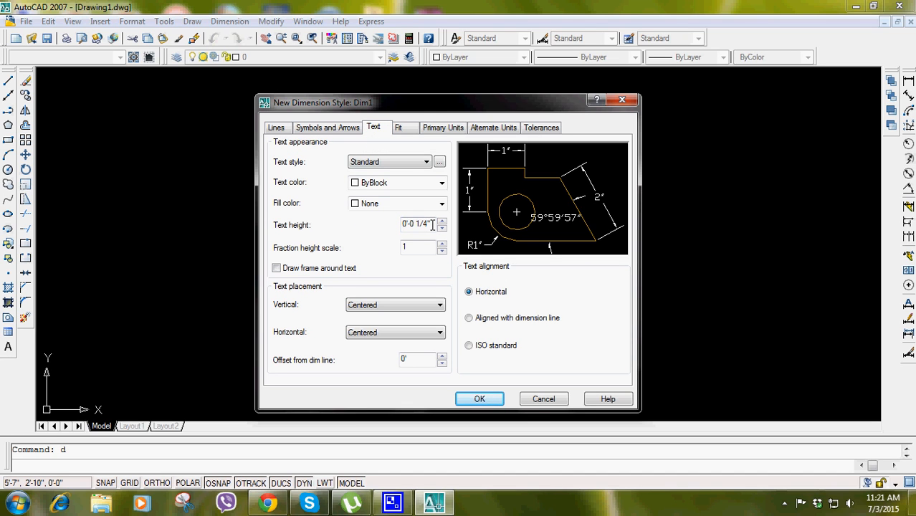
left_click_drag(432, 224, 400, 225)
type("8")
- Set the Standard text style to Times New Roman with a height of 4", and set Dim1's text alignment to ISO standard
left_click(440, 162)
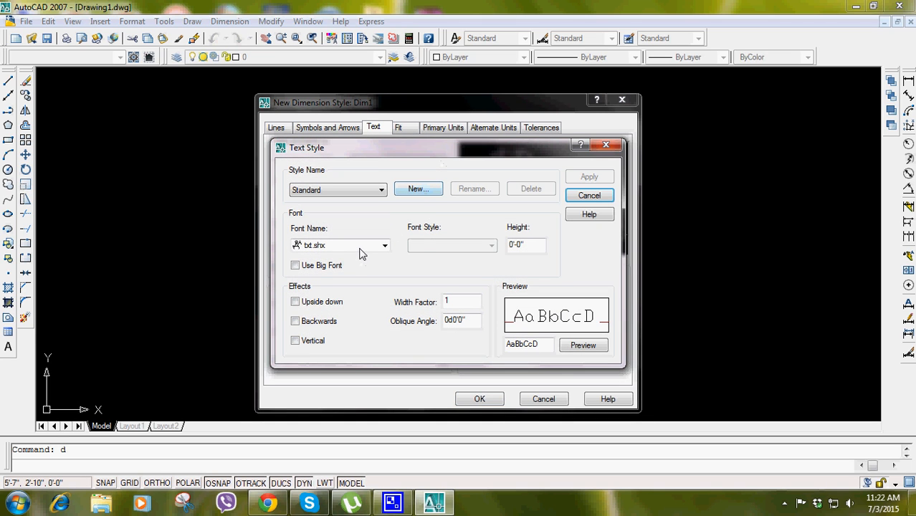
left_click(360, 247)
key("t")
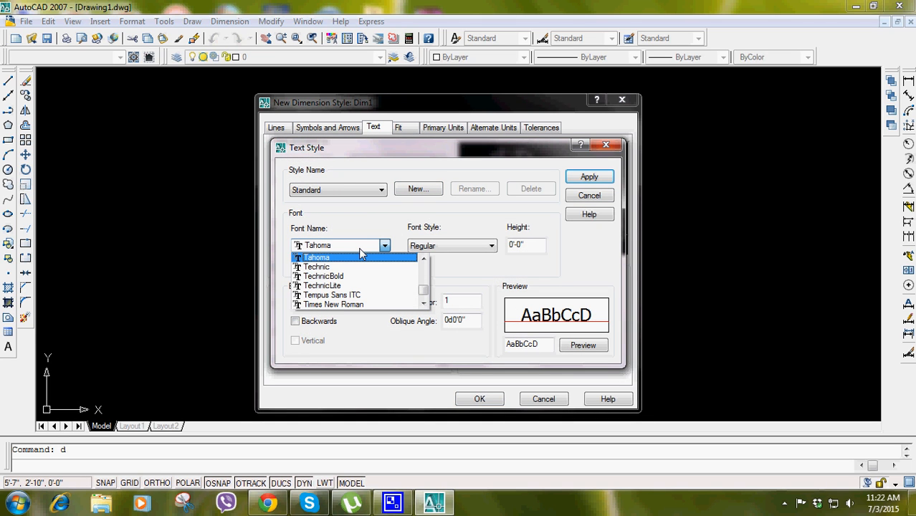
key("Down")
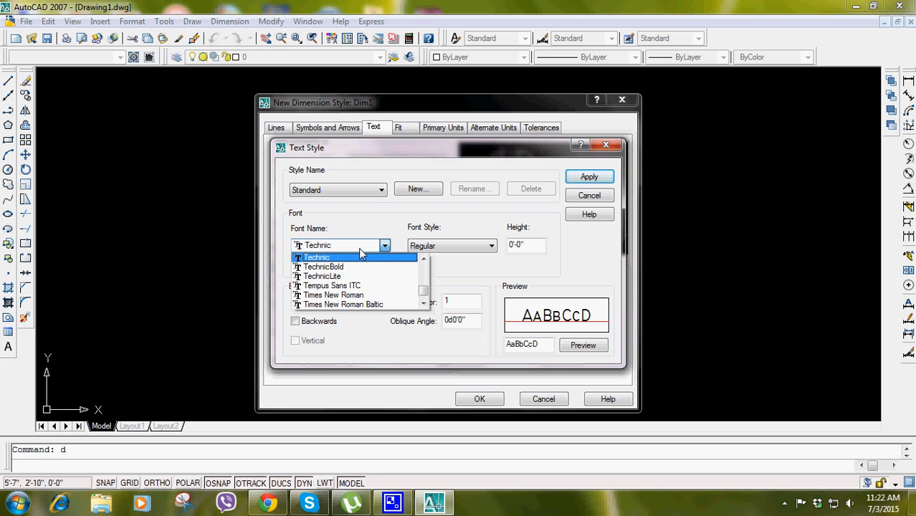
left_click(355, 295)
left_click(534, 245)
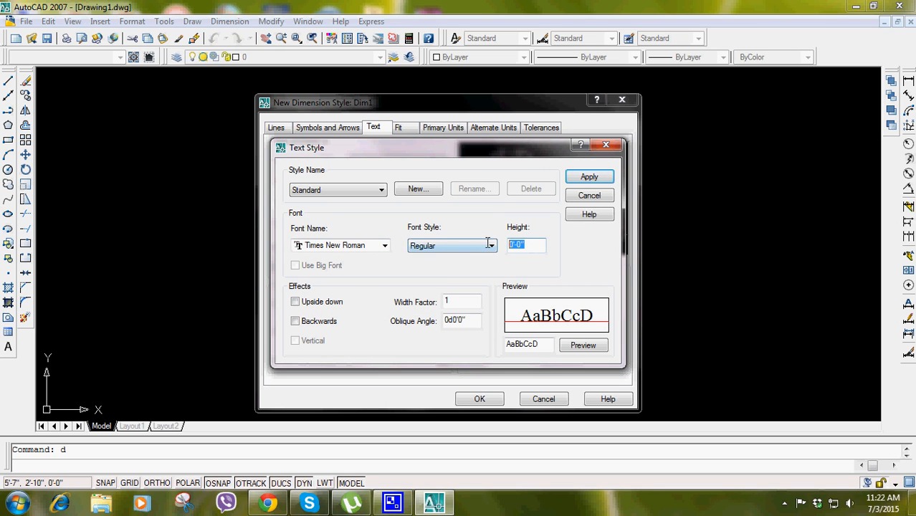
type("4")
left_click(589, 176)
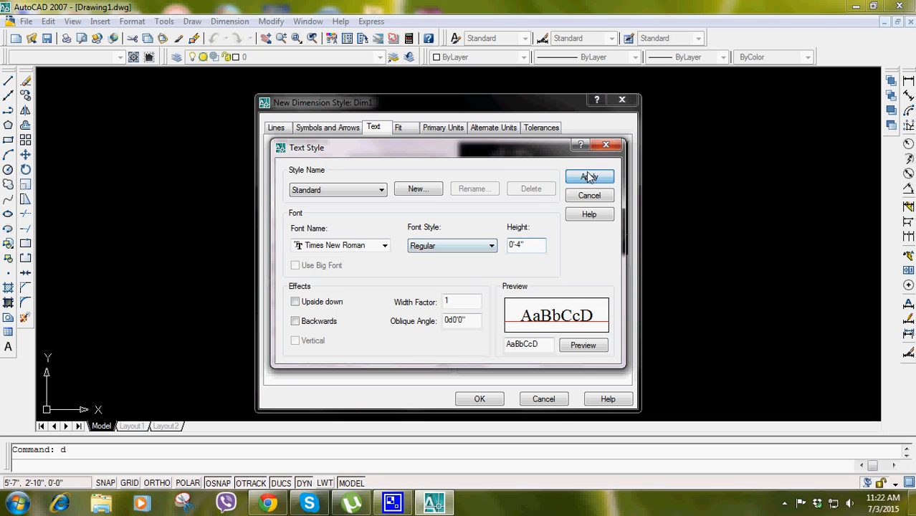
left_click(589, 196)
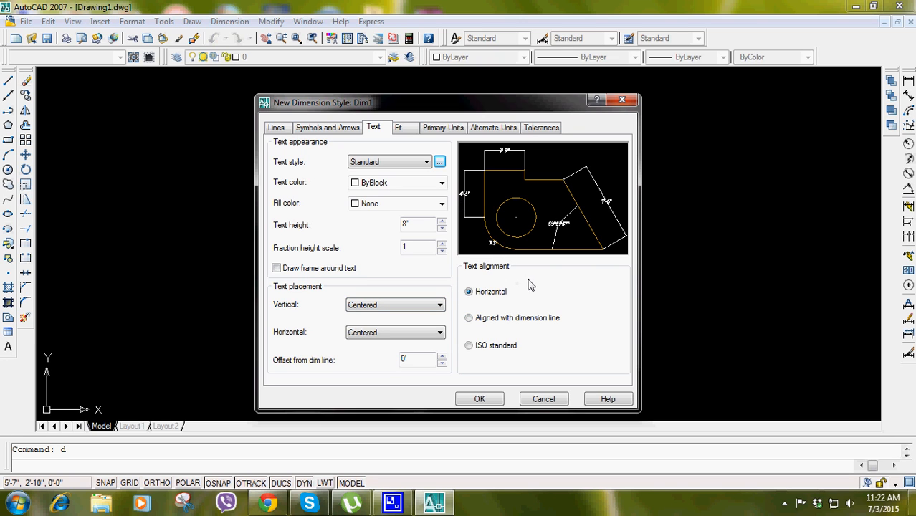
left_click(470, 346)
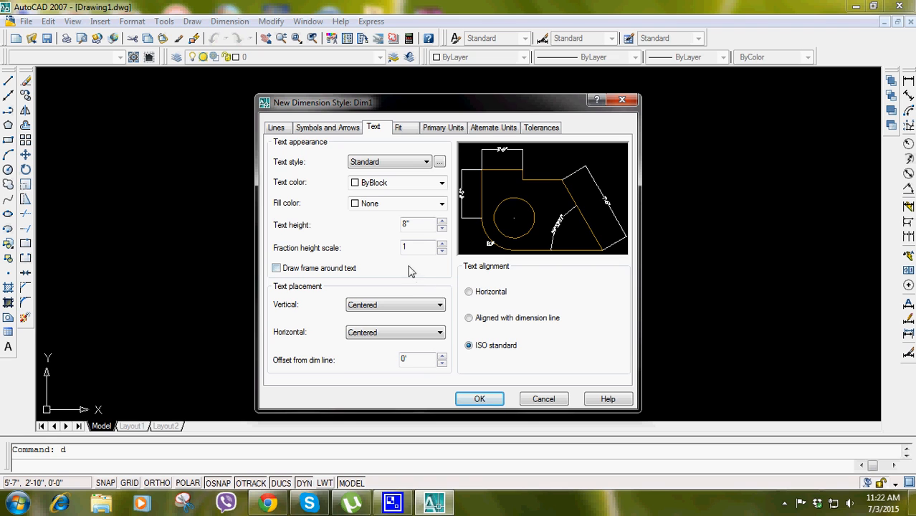
- Set Dim1's dimension lines to Magenta with a baseline spacing of 8"
left_click(277, 129)
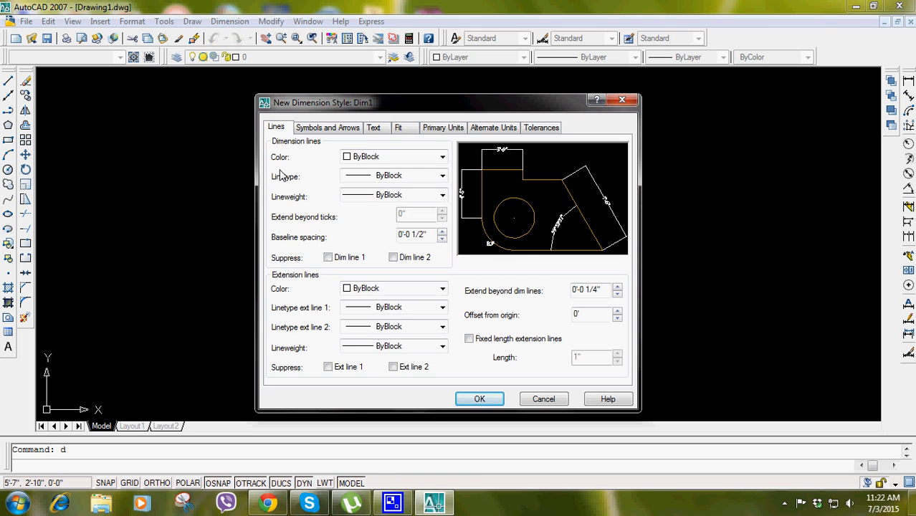
left_click(391, 157)
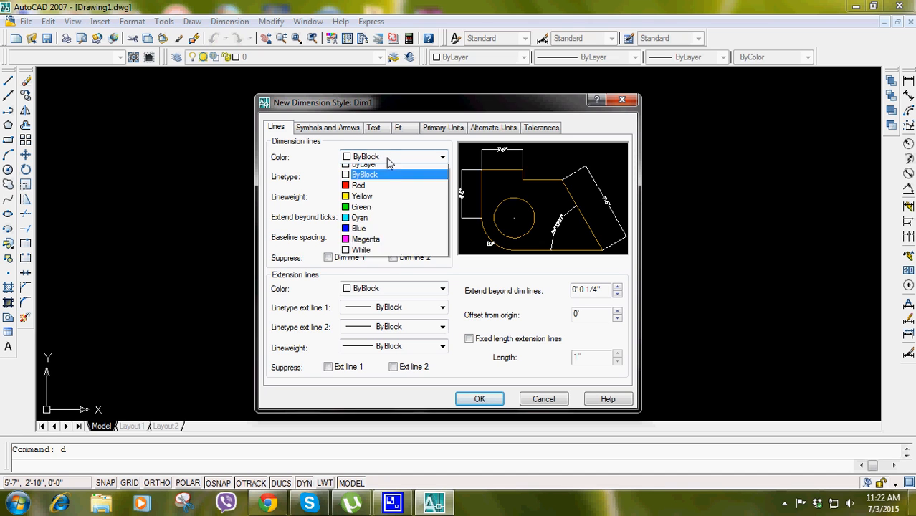
left_click(374, 245)
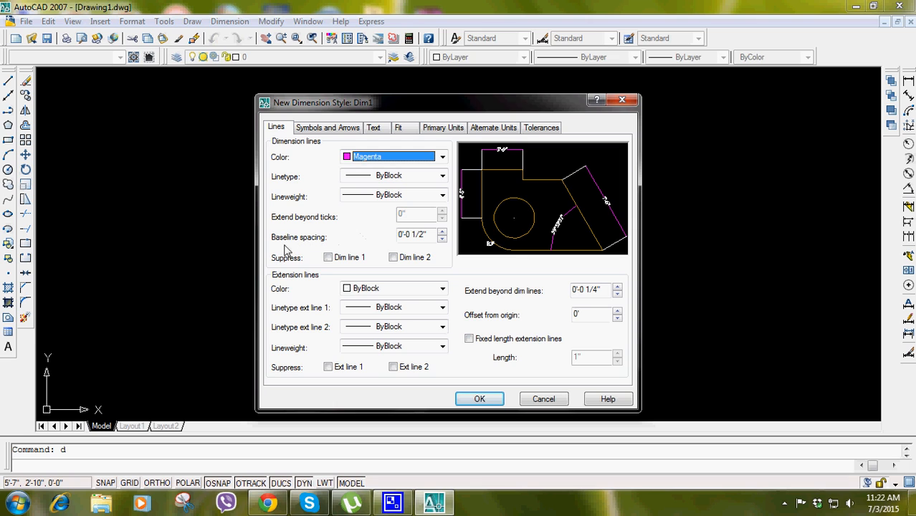
left_click_drag(431, 238, 398, 238)
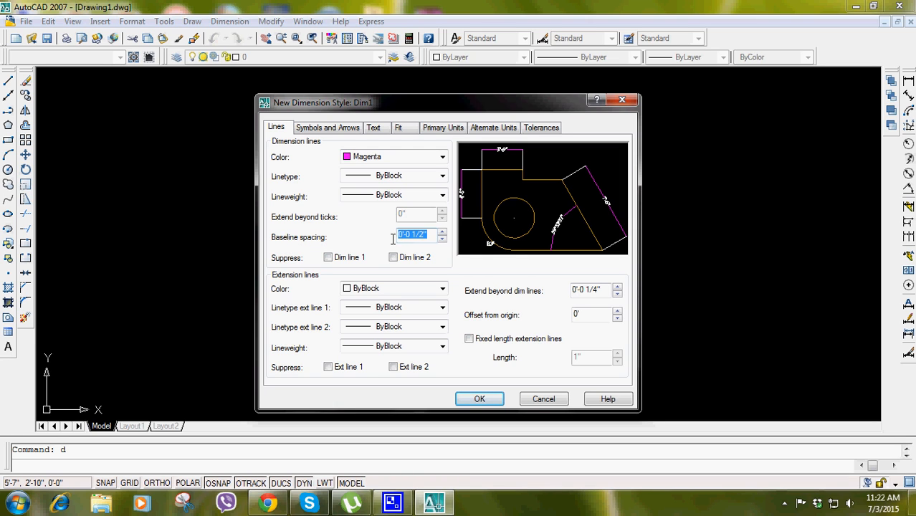
type("8")
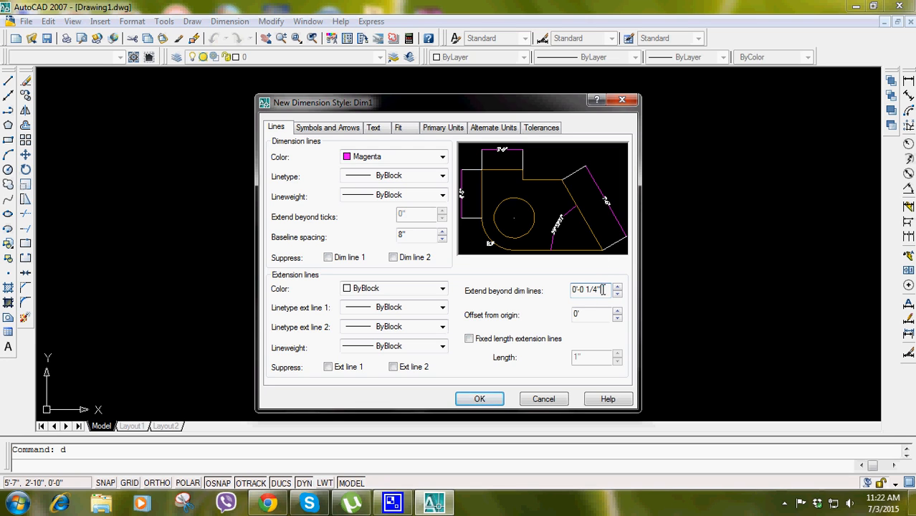
- Set Dim1's extension lines to extend 2" beyond the dimension lines, offset 2" from the origin, and colour them Magenta
left_click_drag(602, 290, 566, 294)
type("2")
left_click(586, 313)
left_click_drag(595, 317, 574, 322)
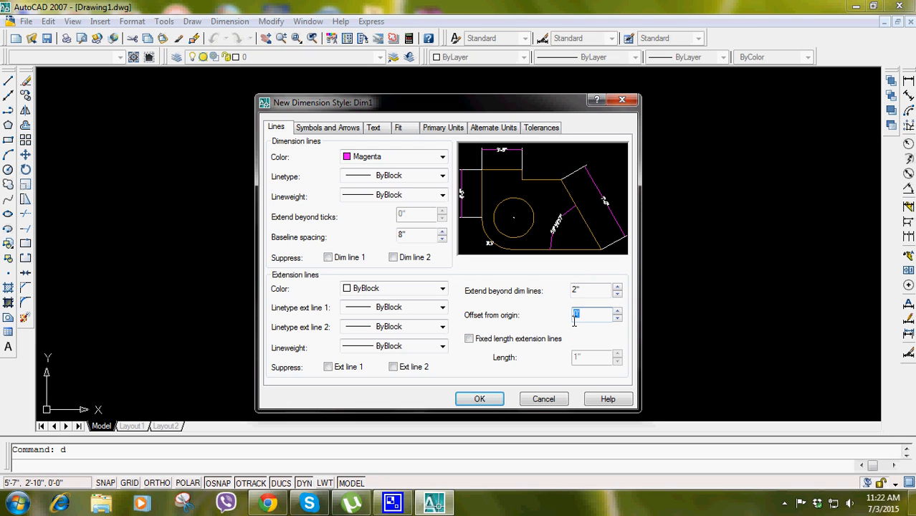
left_click(598, 289)
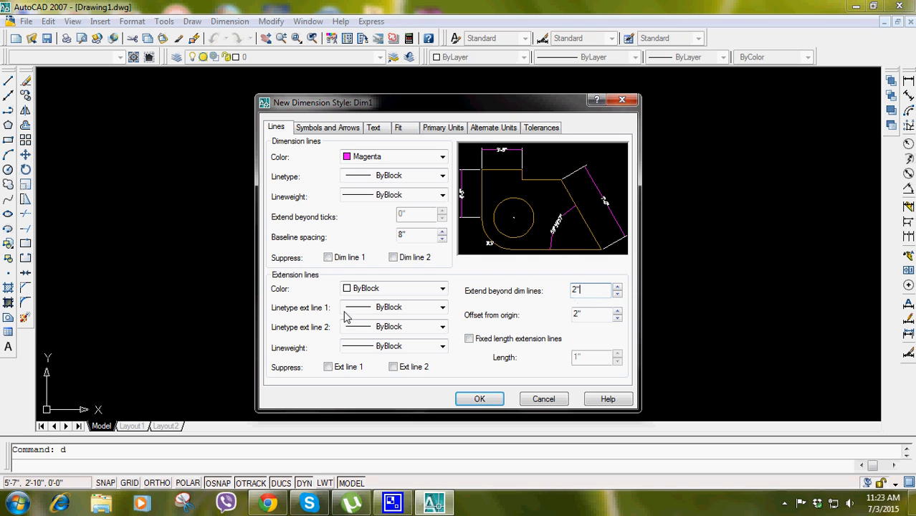
left_click(399, 290)
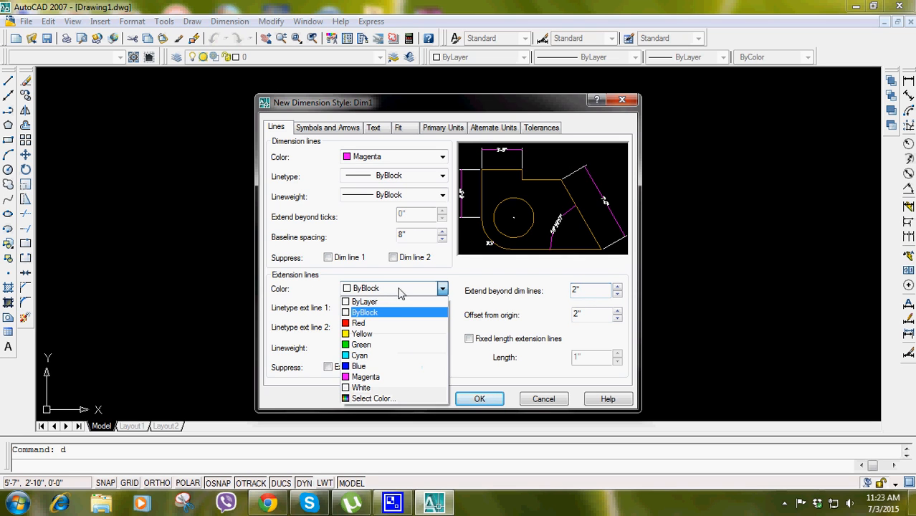
left_click(374, 377)
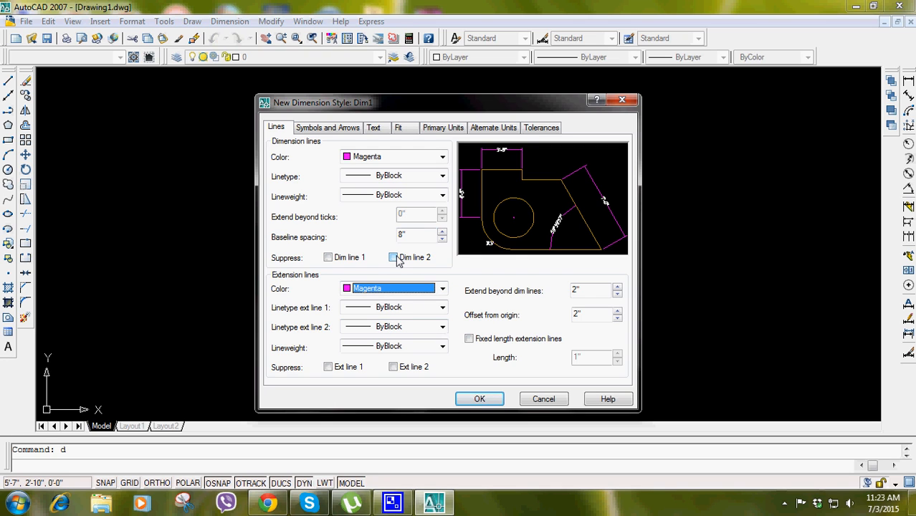
- Give Dim1 Dot arrowheads with an arrow size of 3" and set its center marks to None
left_click(322, 128)
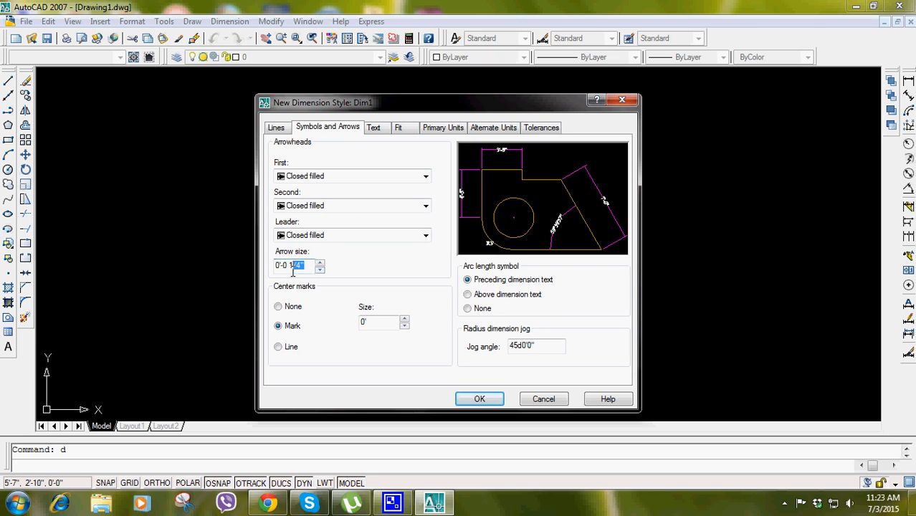
left_click_drag(293, 271, 267, 272)
type("1")
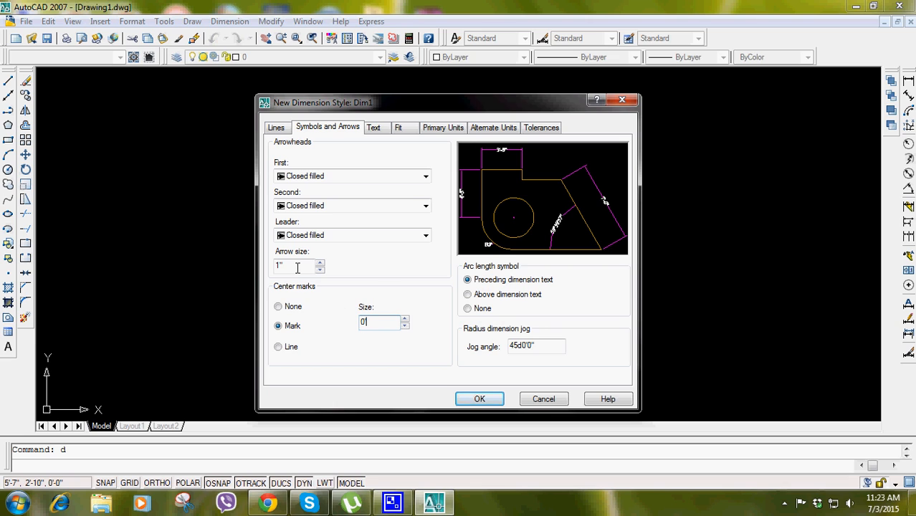
left_click_drag(297, 268, 274, 265)
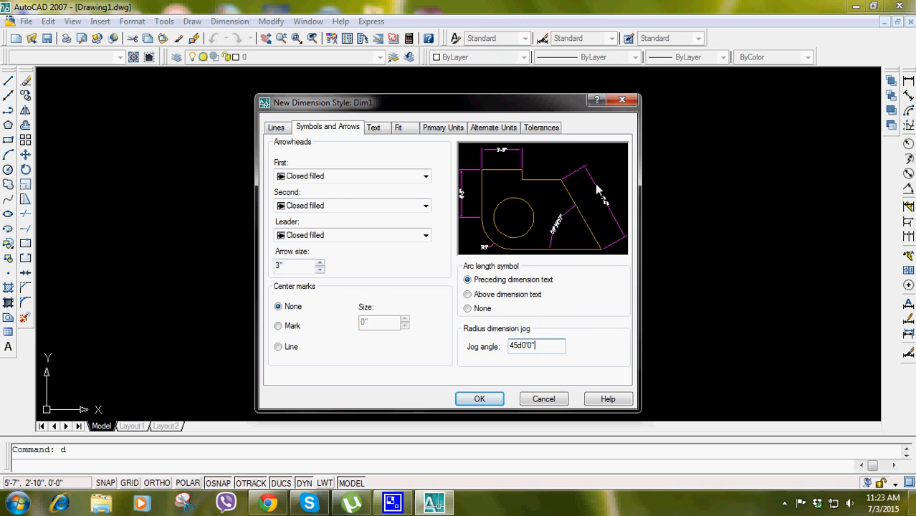
left_click(333, 178)
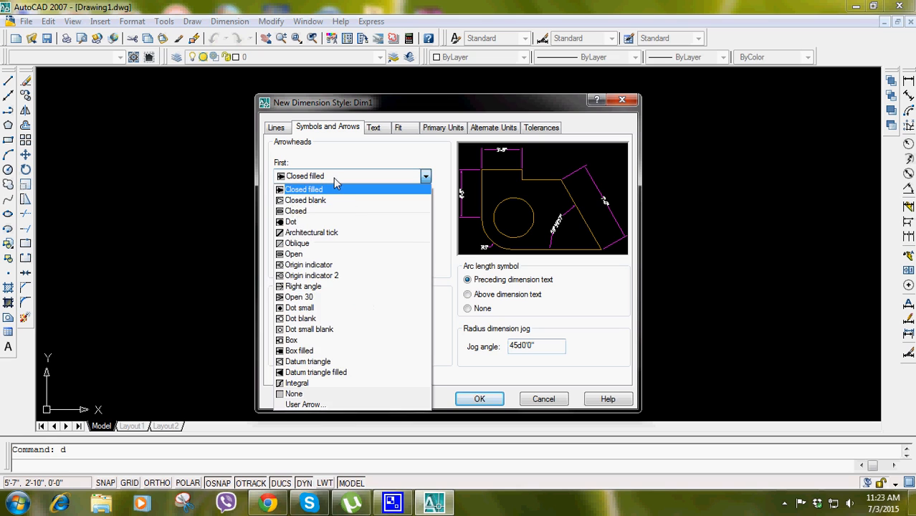
left_click(329, 222)
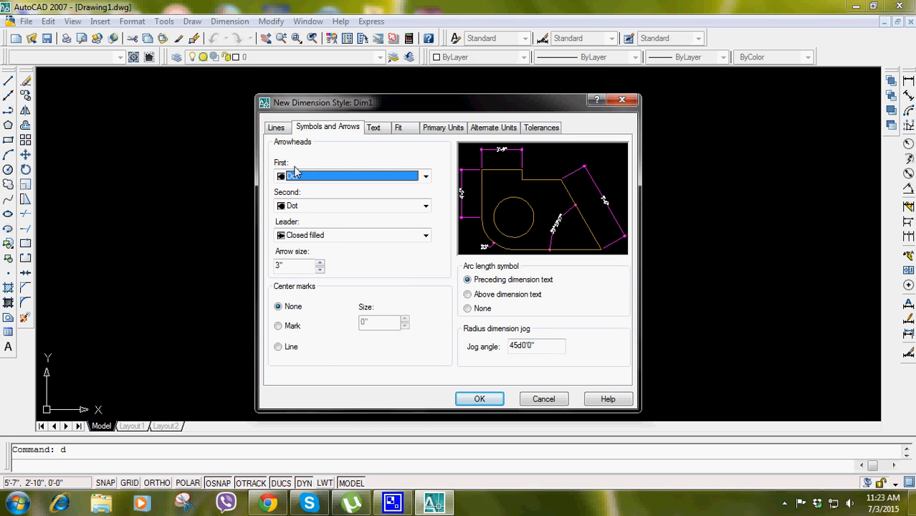
- Review Dim1's line, arrow, text and unit settings, and preview the effect of displaying alternate units before switching them off again
left_click(276, 127)
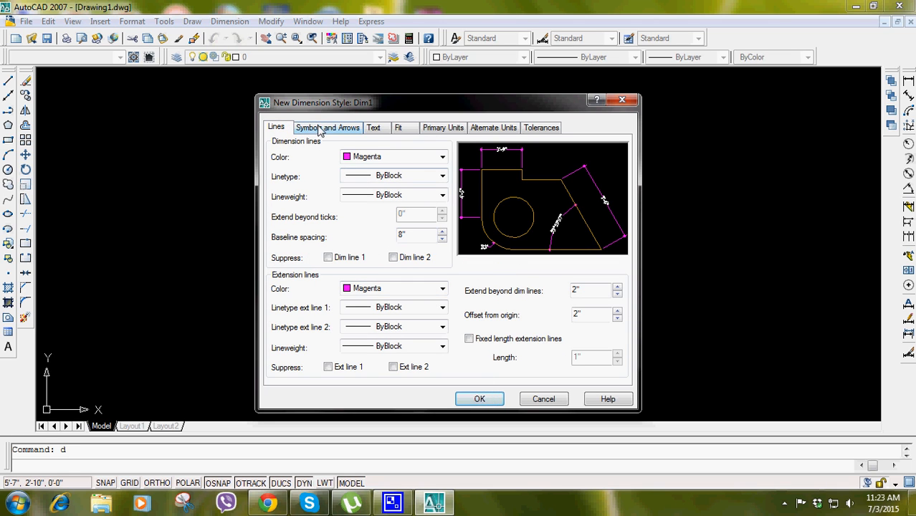
left_click(318, 128)
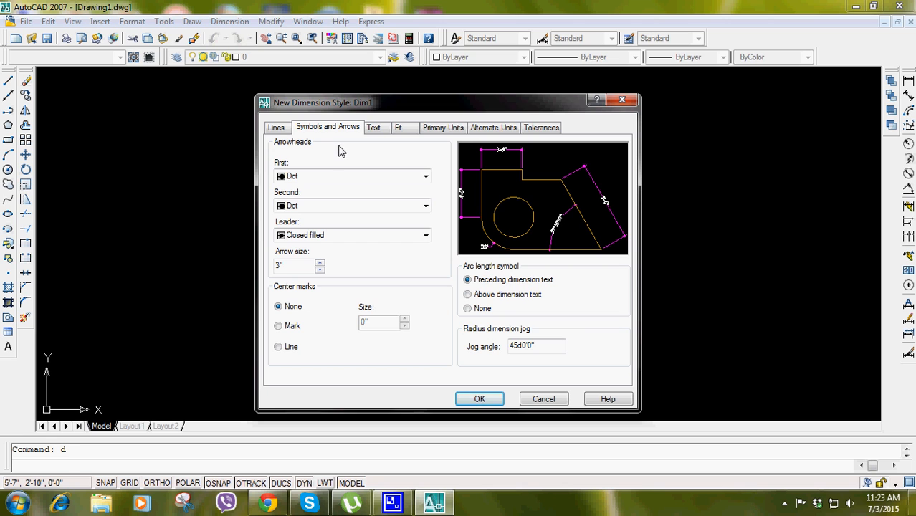
left_click(374, 129)
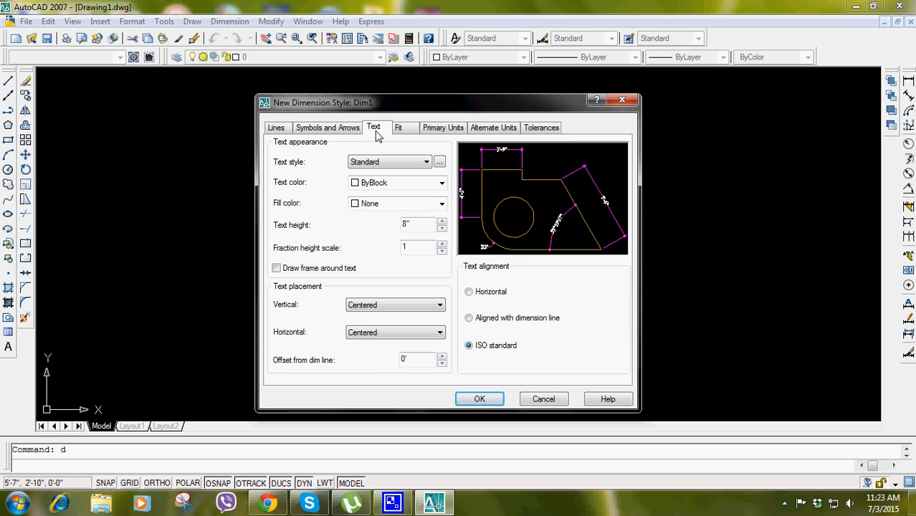
left_click(444, 129)
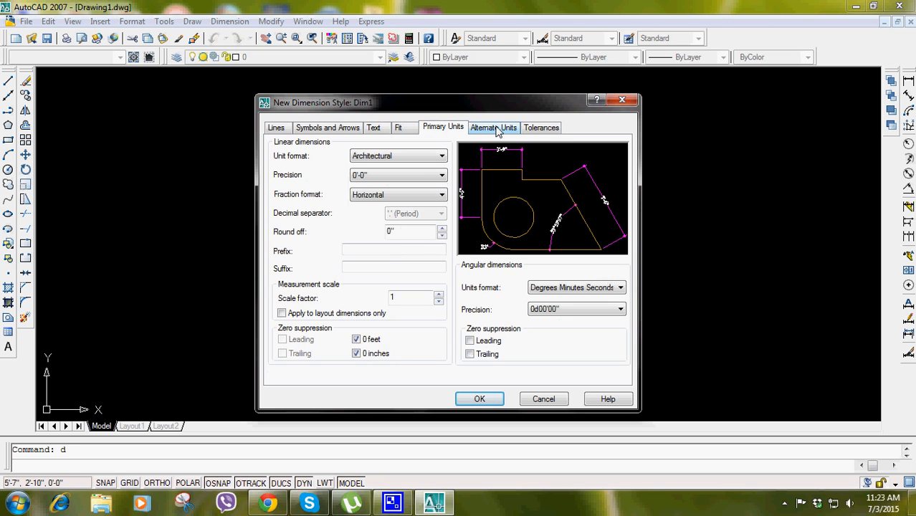
left_click(493, 128)
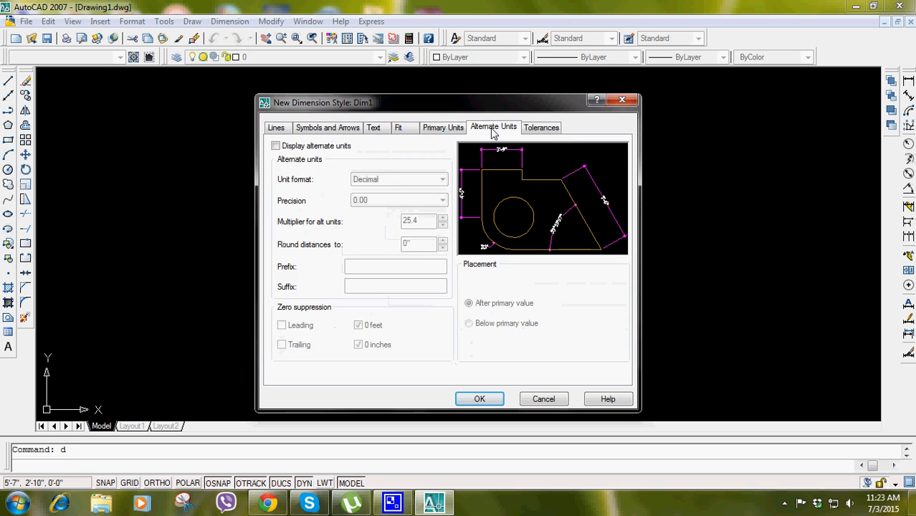
left_click(276, 146)
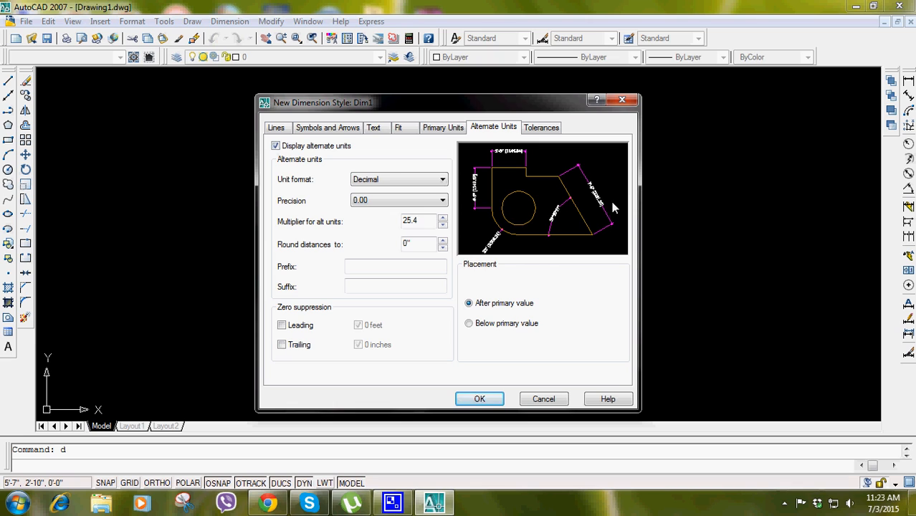
left_click(276, 146)
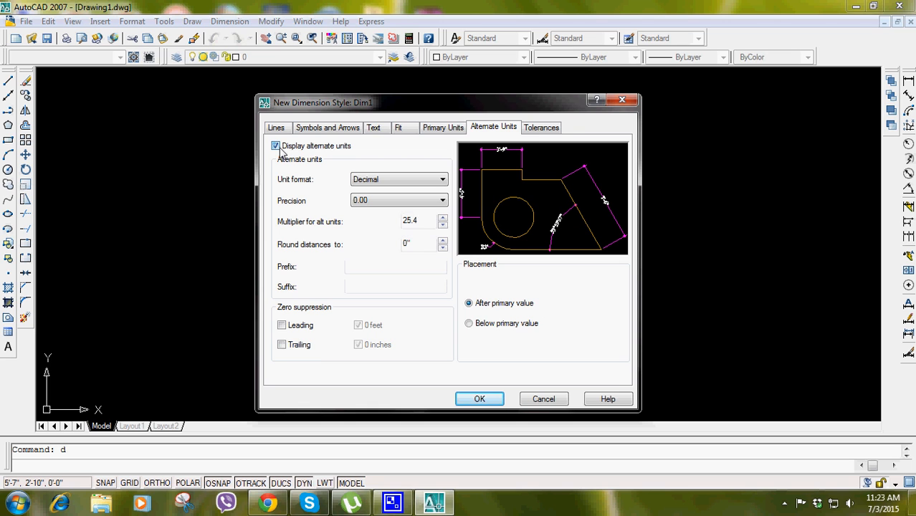
left_click(277, 128)
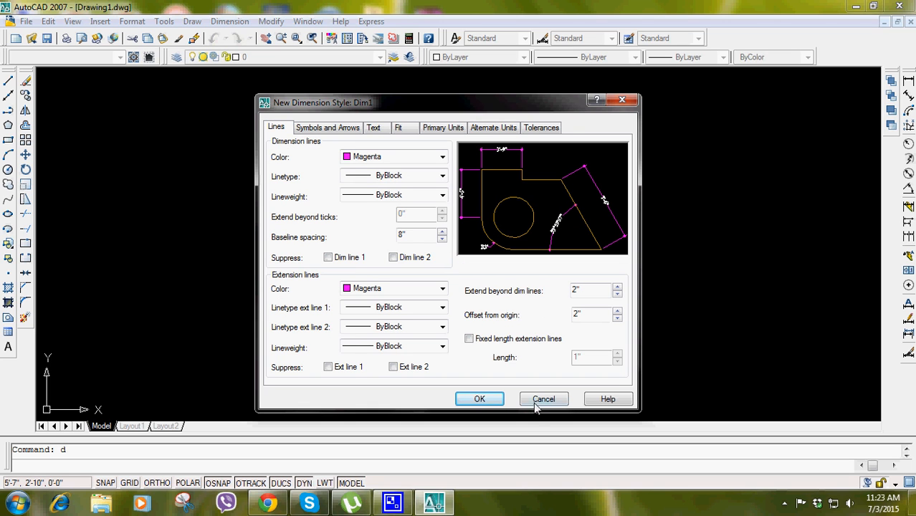
- Save the Dim1 dimension style, set it as current, and close the Dimension Style Manager
left_click(479, 399)
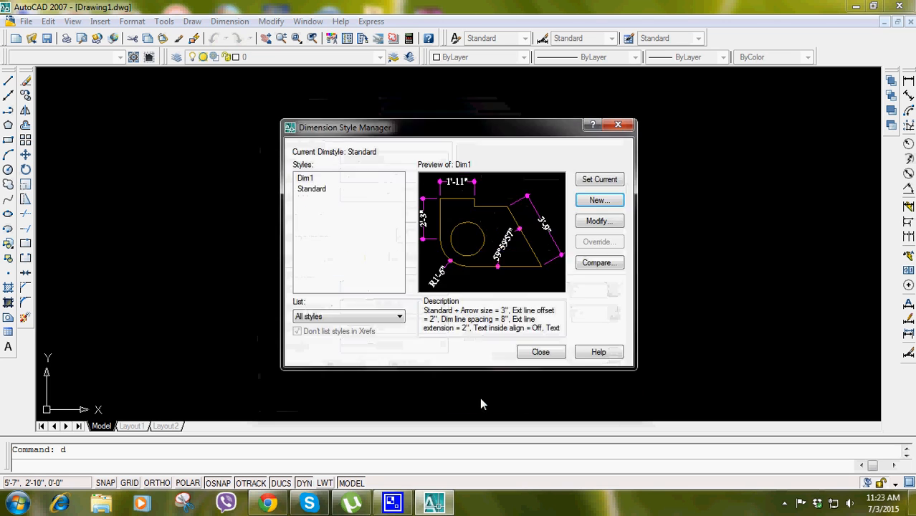
left_click(604, 180)
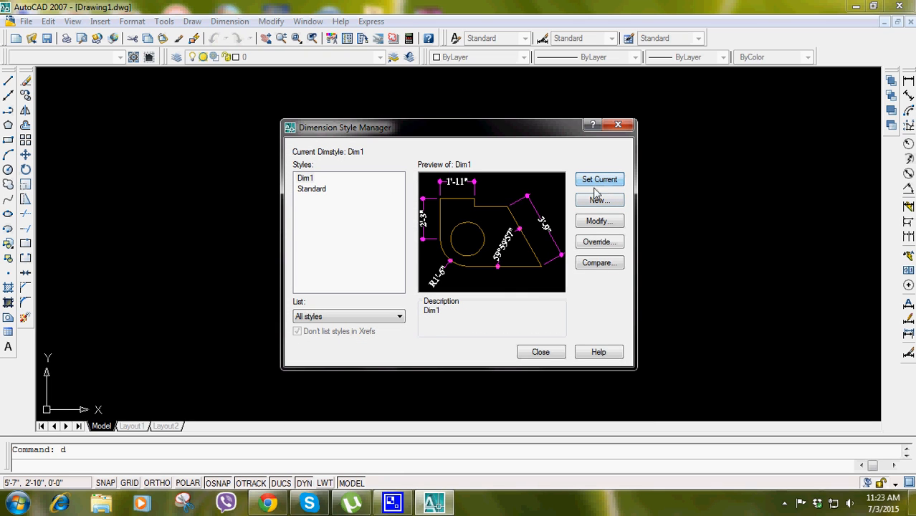
left_click(541, 353)
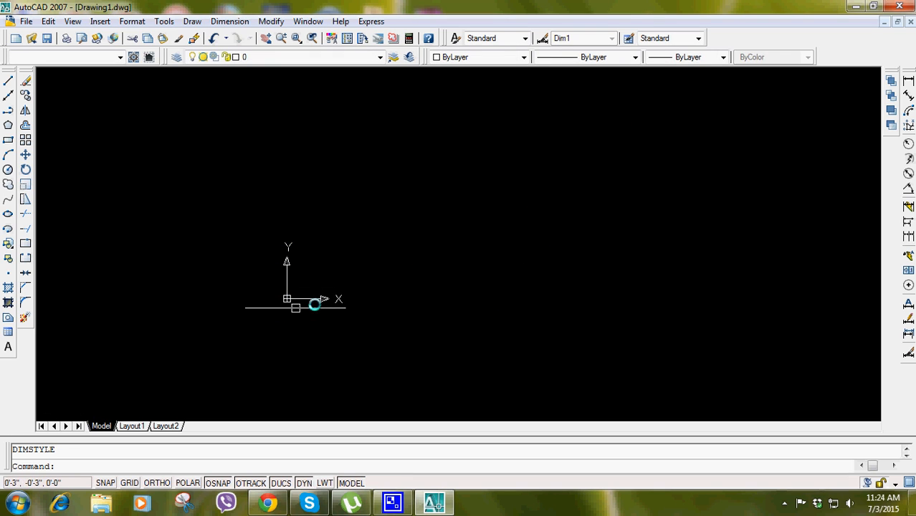
- Turn off the UCS icon's display at the drawing origin
scroll(289, 278, "down", 2)
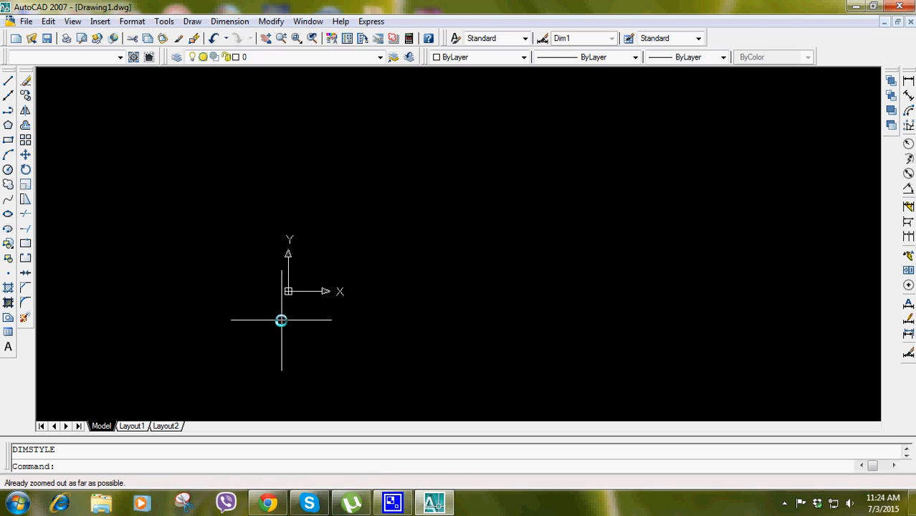
scroll(293, 311, "up", 2)
scroll(316, 229, "down", 1)
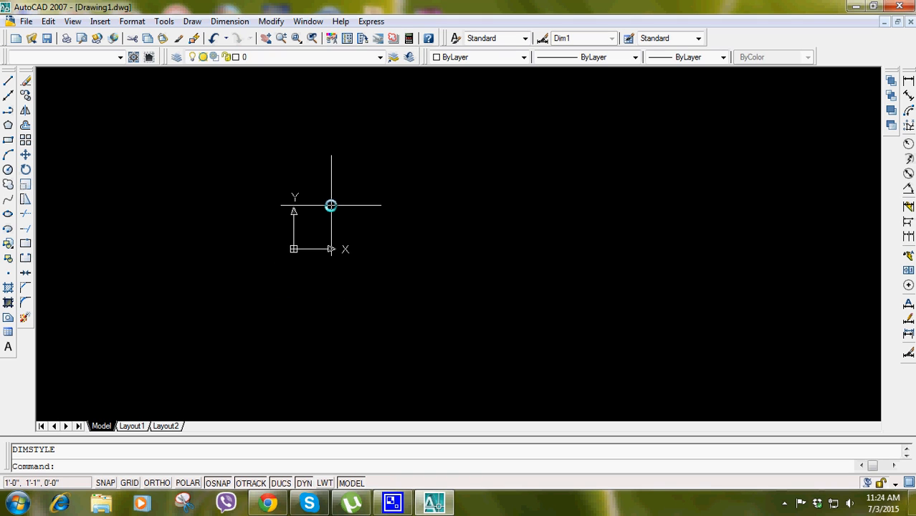
left_click(73, 20)
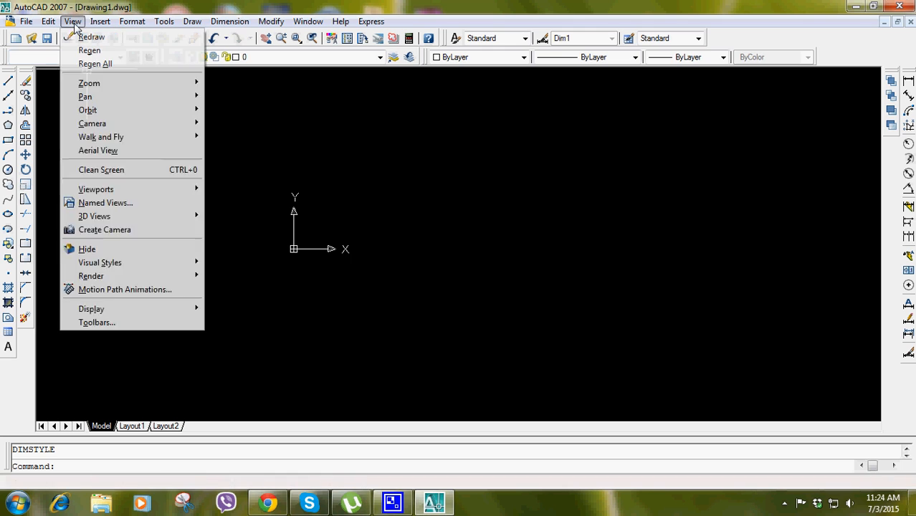
mouse_move(150, 309)
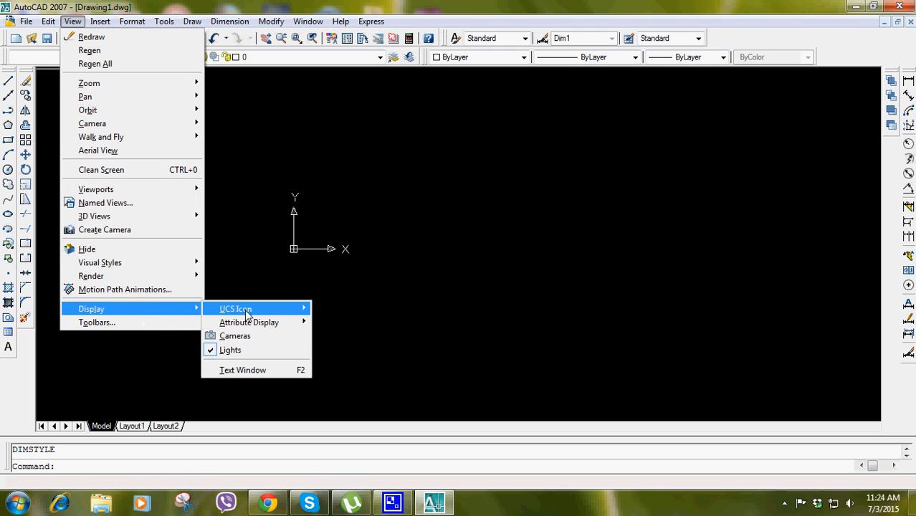
mouse_move(245, 308)
left_click(335, 325)
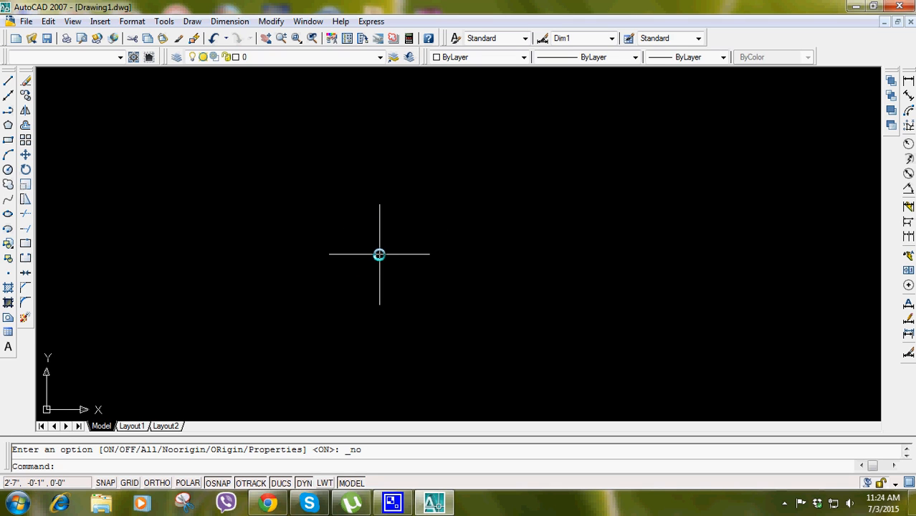
- Turn Ortho mode on and draw a 20' horizontal line to the right across the empty drawing area
type("l")
key("Return")
left_click(86, 241)
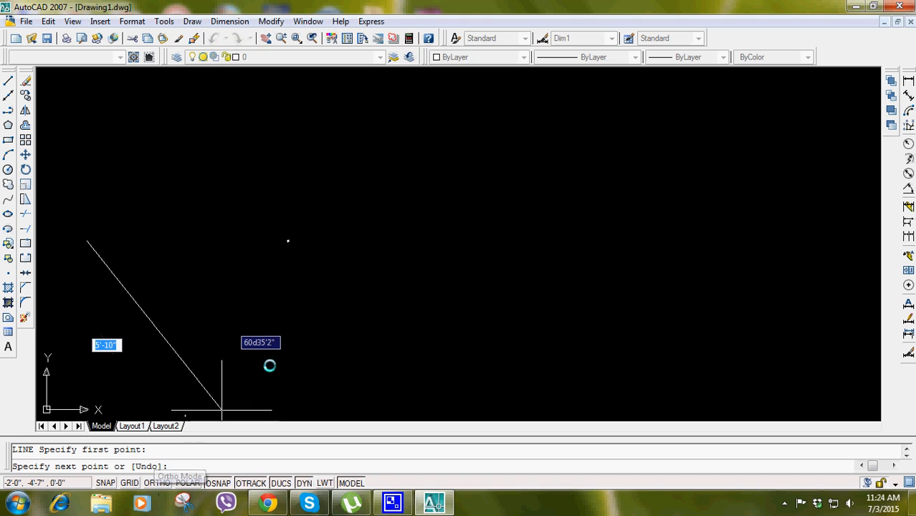
key("F8")
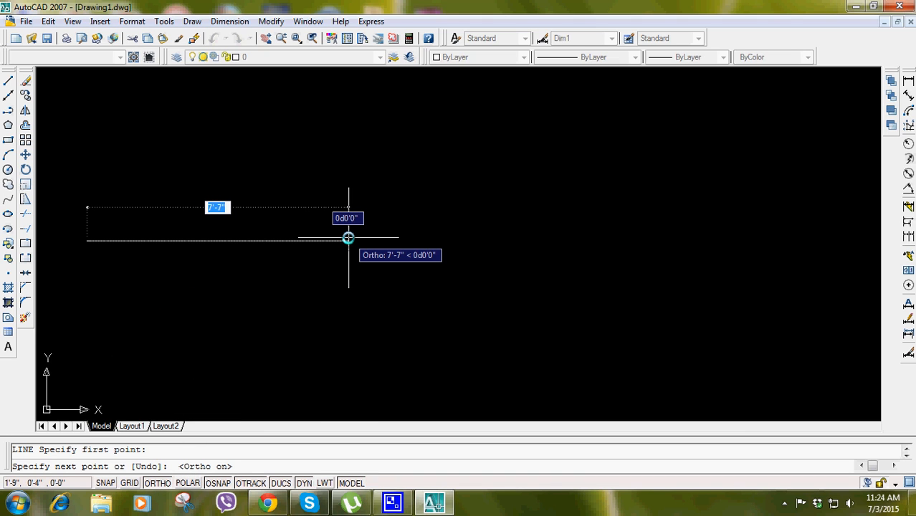
type("20")
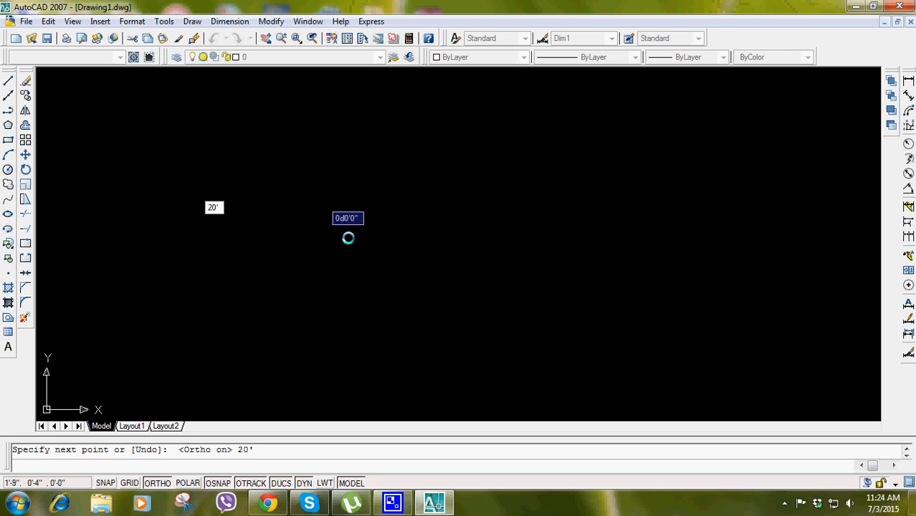
key("Return")
key("Return")
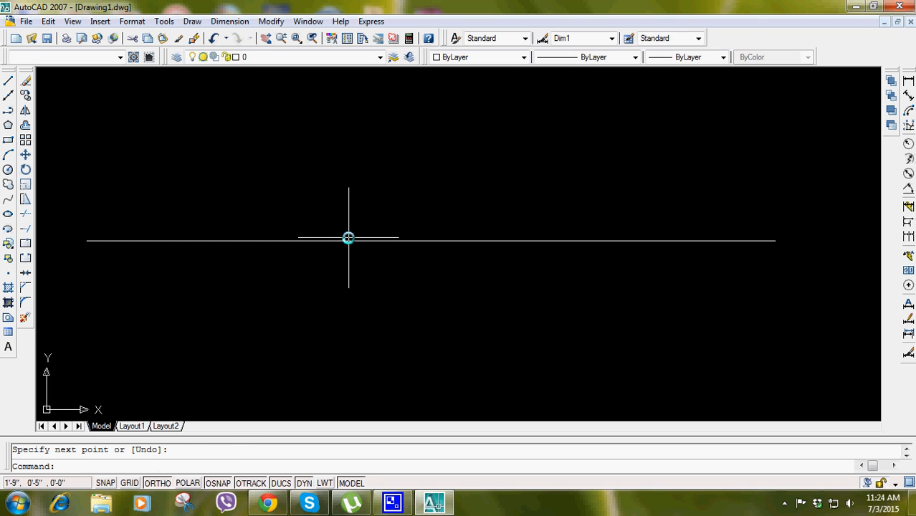
- Zoom to the drawing extents, then back out until the whole line is surrounded by empty space
type("z")
key("Return")
type("e")
key("Return")
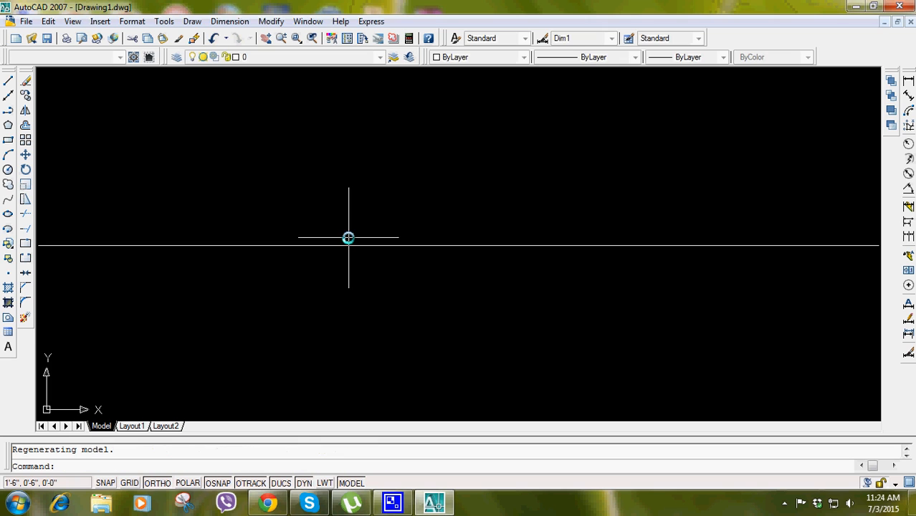
scroll(347, 237, "down", 5)
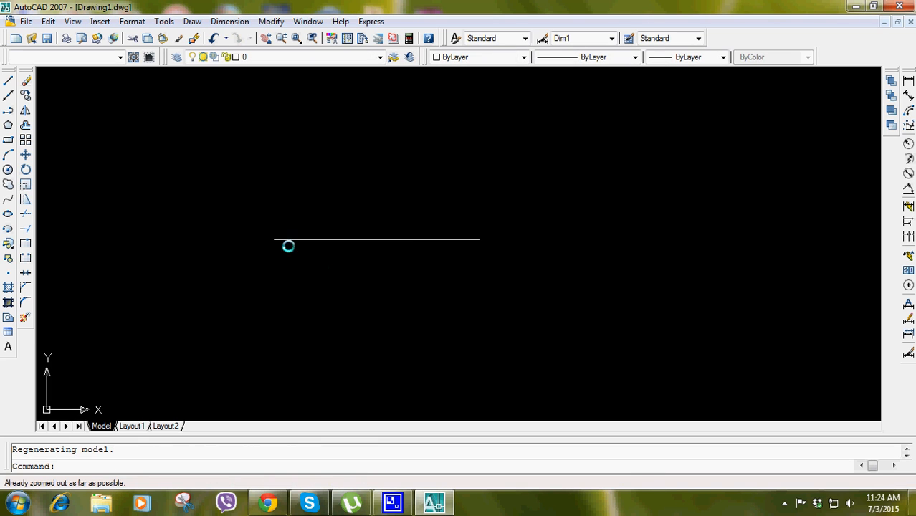
- Try selecting the horizontal line with a window selection and with a crossing selection, clearing the selection each time
left_click(265, 215)
left_click(507, 259)
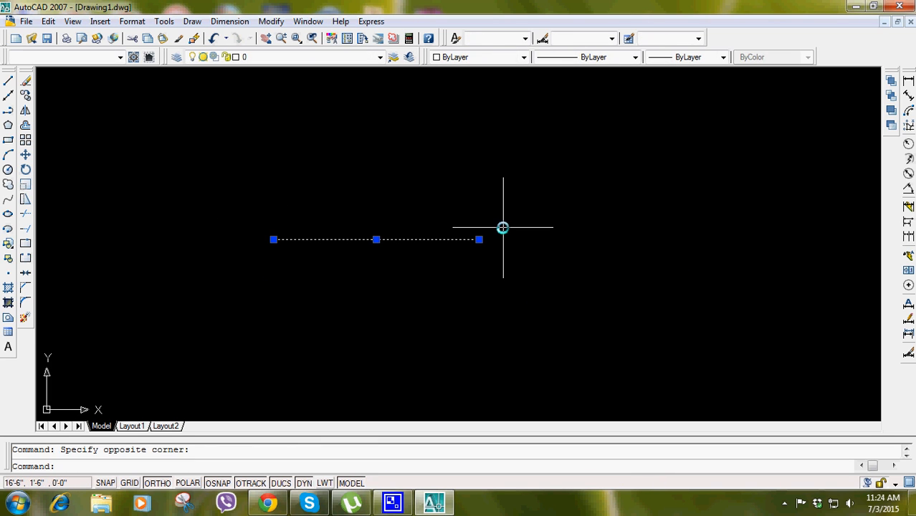
key("Escape")
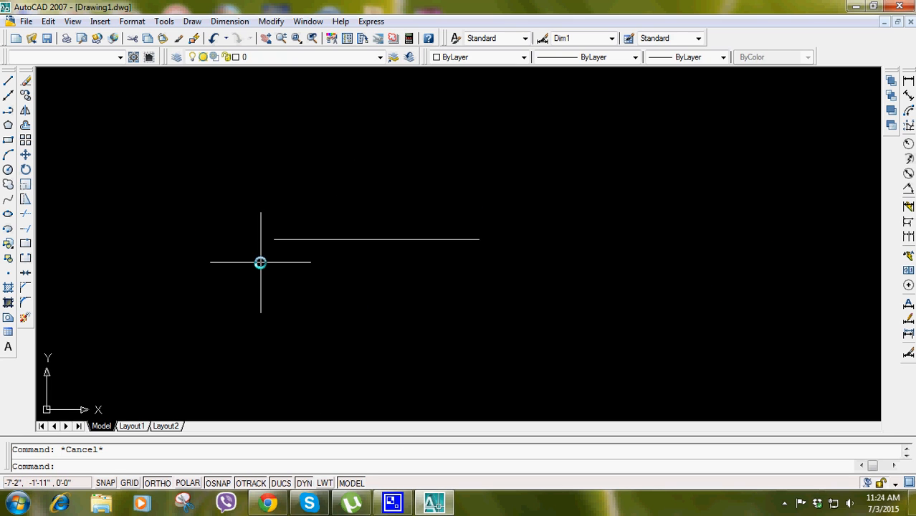
left_click(534, 195)
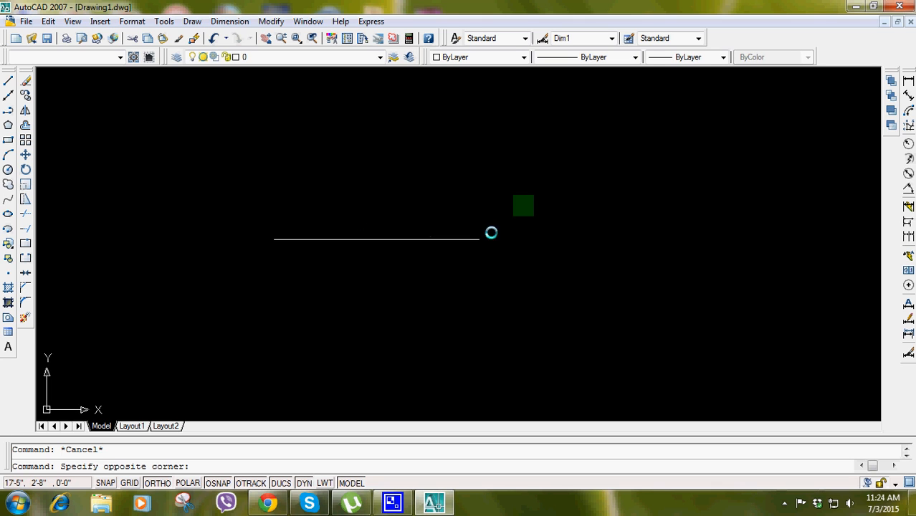
left_click(216, 285)
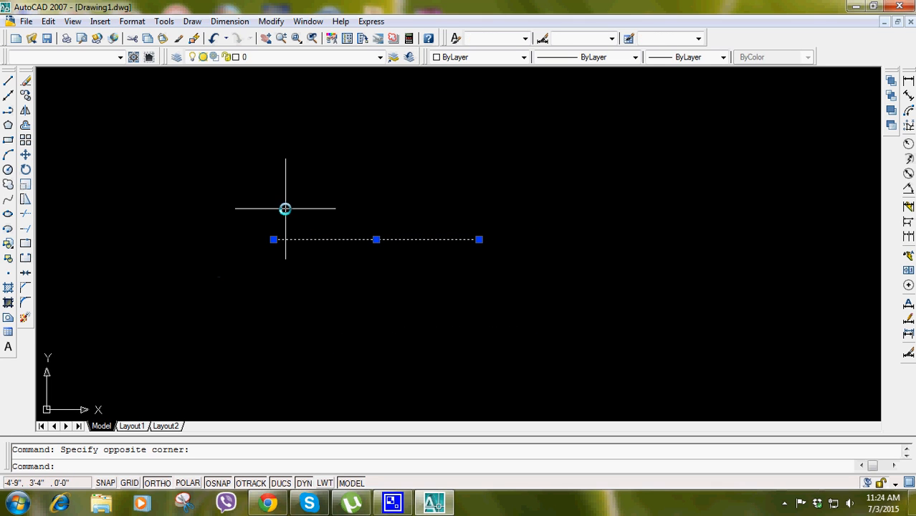
key("Escape")
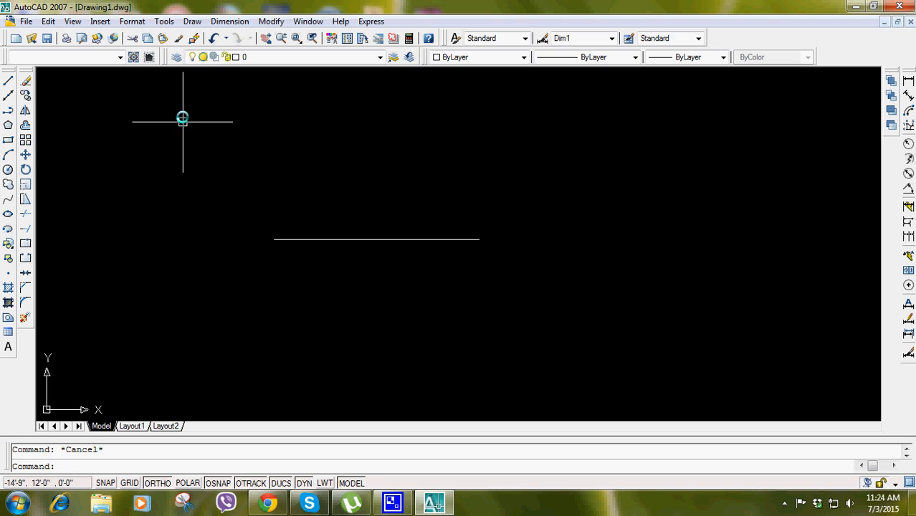
left_click(131, 21)
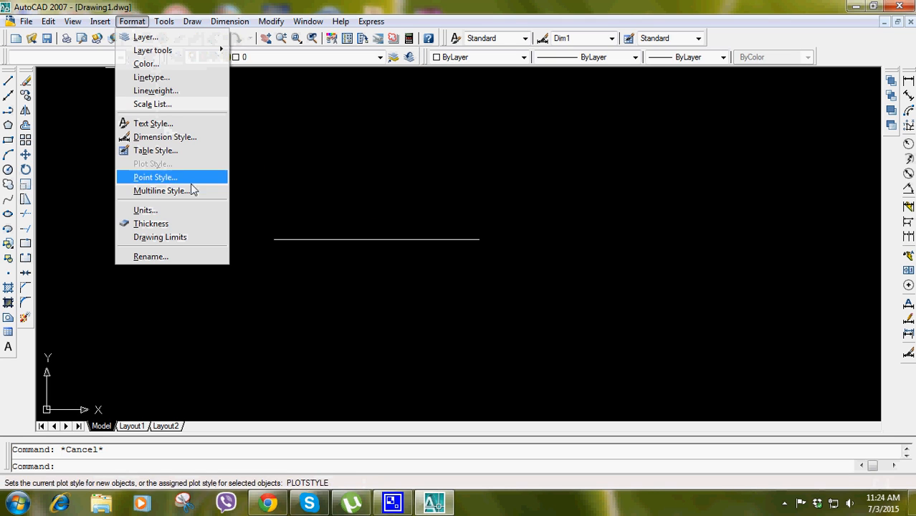
left_click(194, 238)
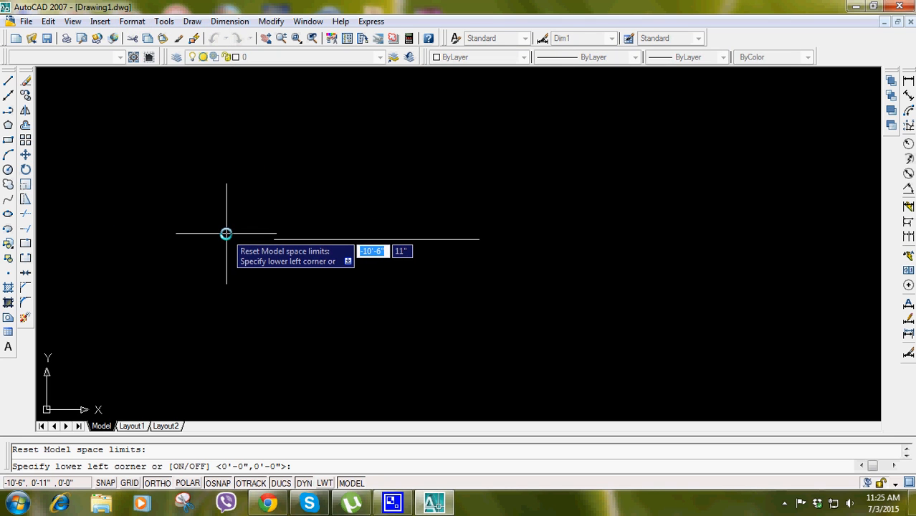
key("Escape")
type("l")
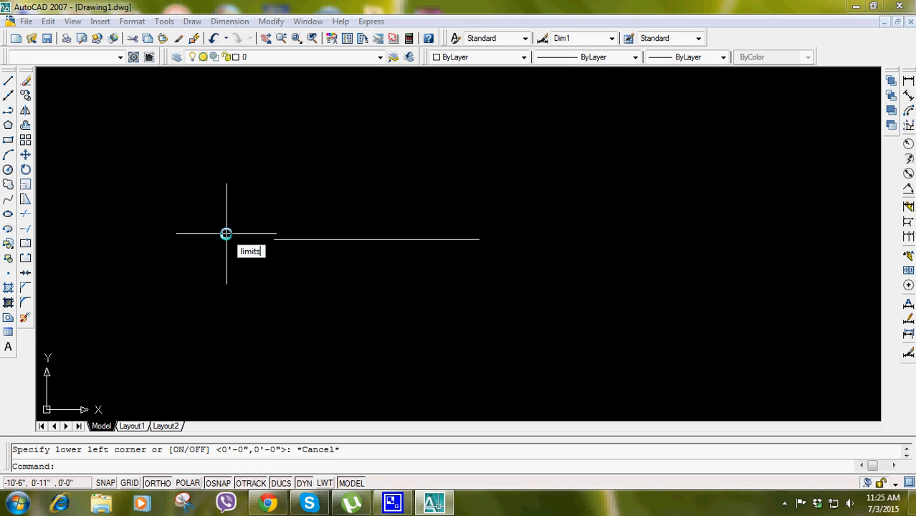
type("imits")
key("Return")
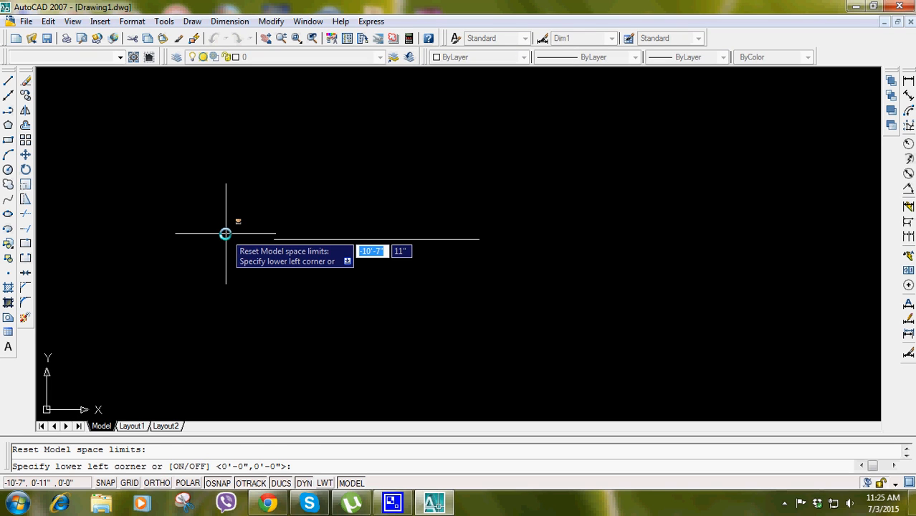
type("@0")
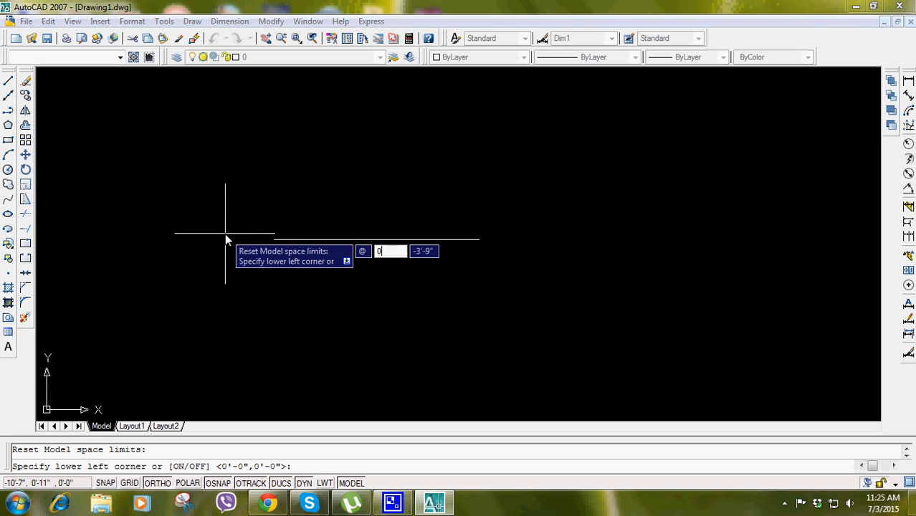
key("Tab")
type("0")
key("Return")
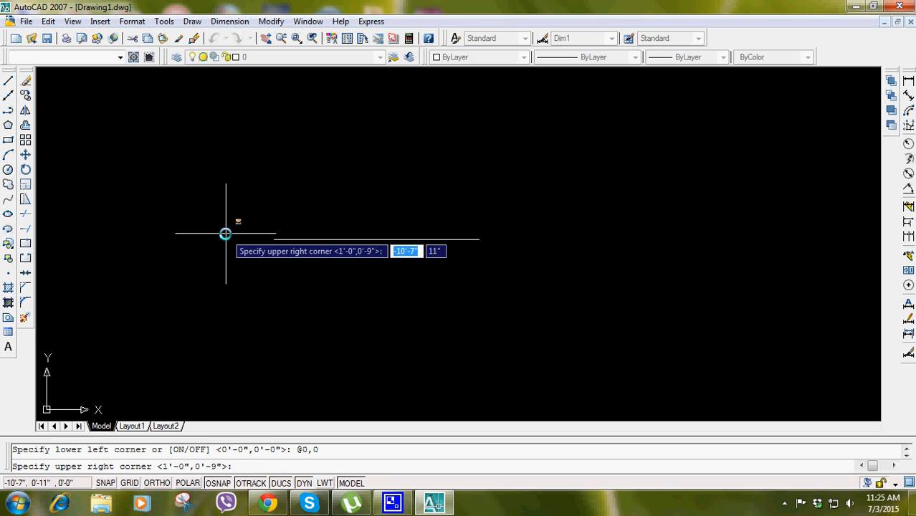
type("@")
type("200'")
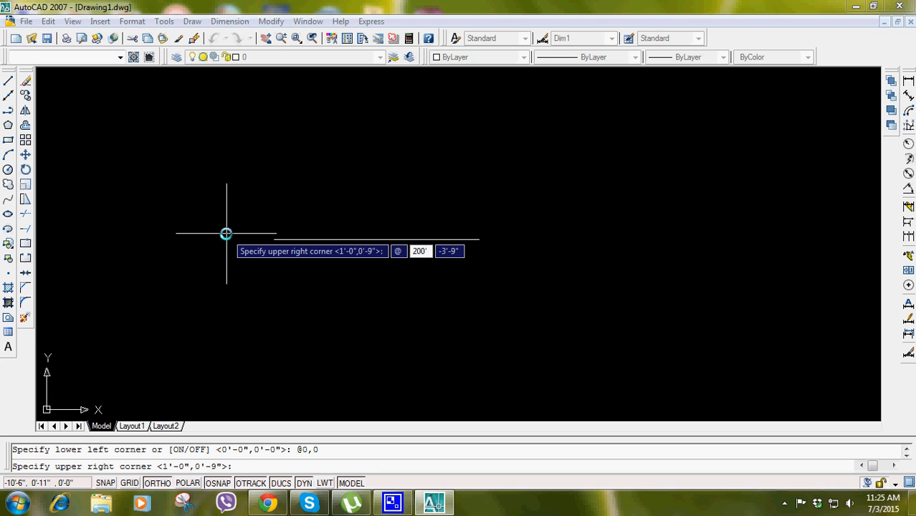
key("Tab")
type("20")
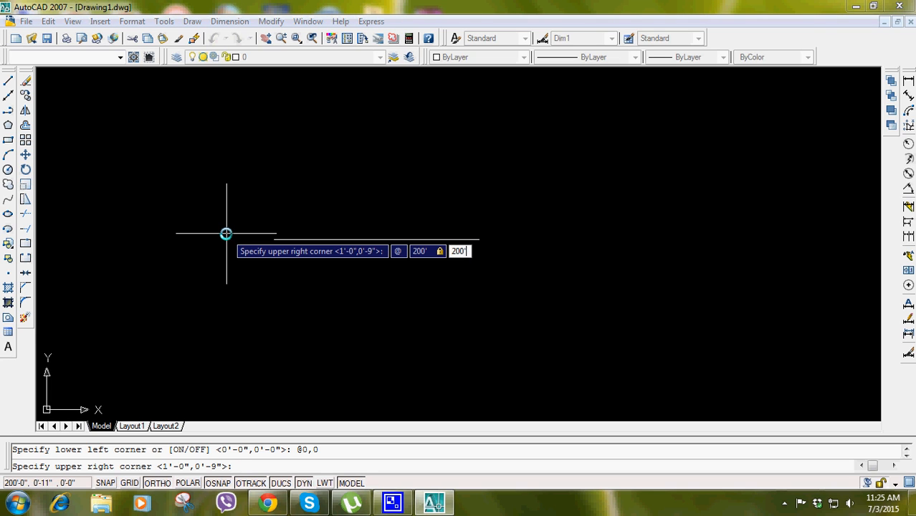
key("Return")
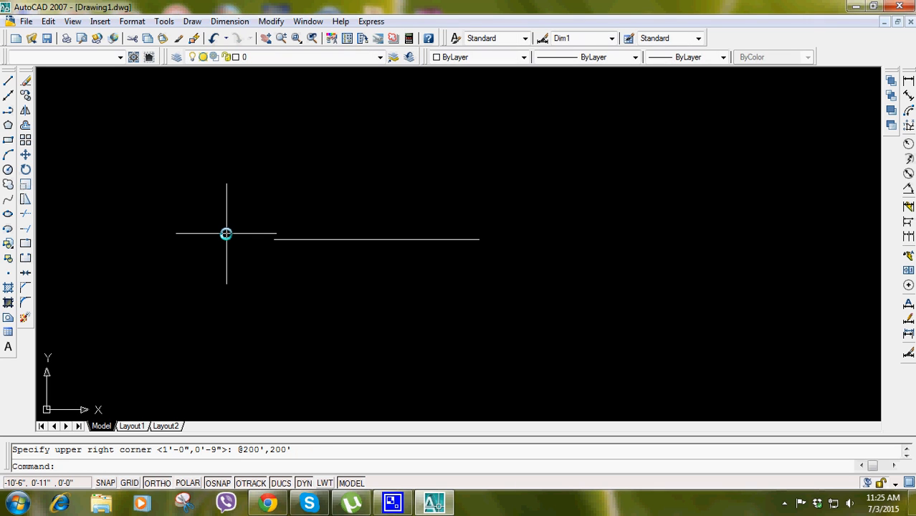
- Zoom the view to all of the drawing so the new limits are applied
type("z")
key("Return")
type("a")
key("Return")
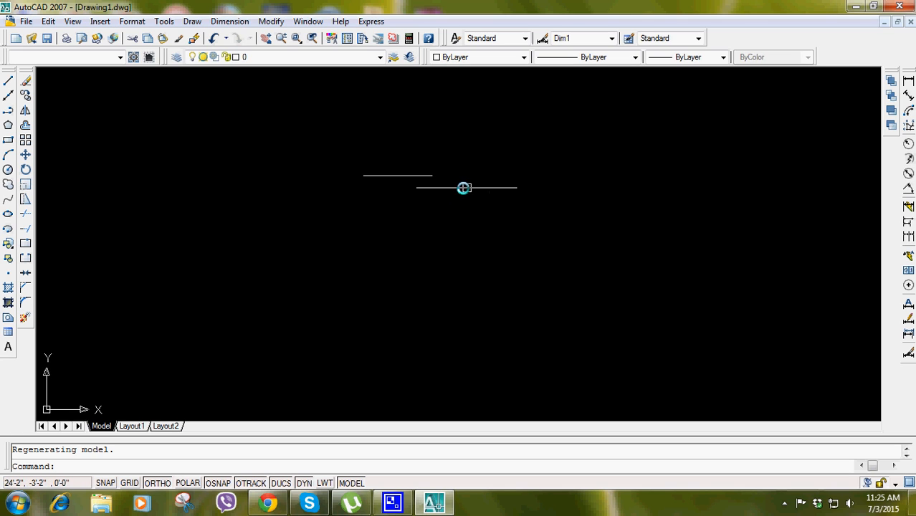
type("l")
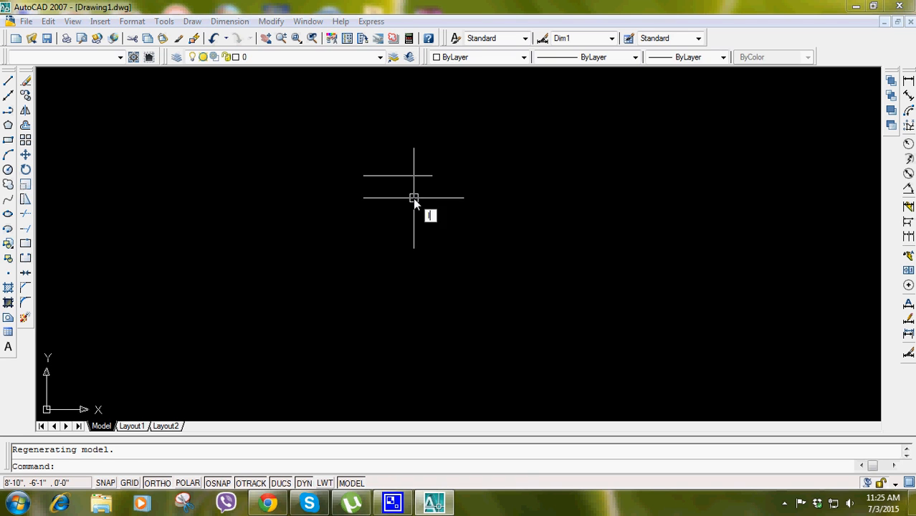
key("Return")
left_click(432, 175)
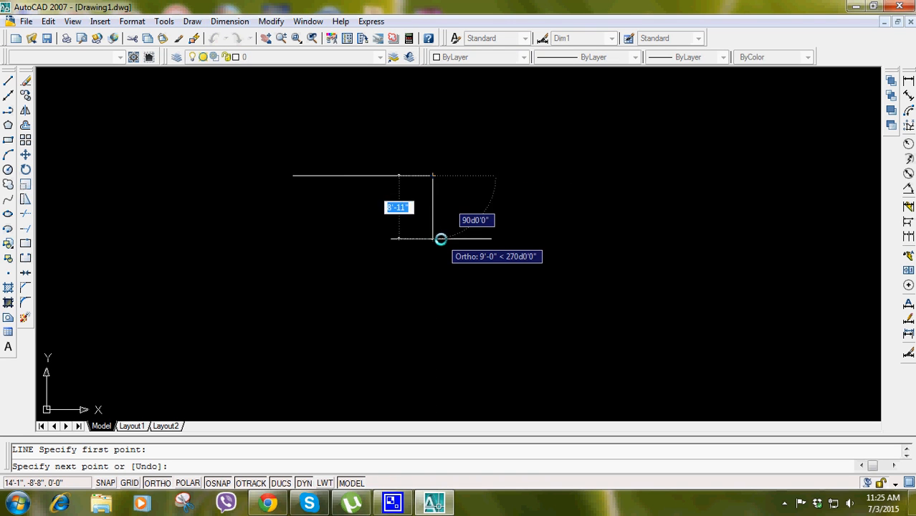
key("Return")
key("Return")
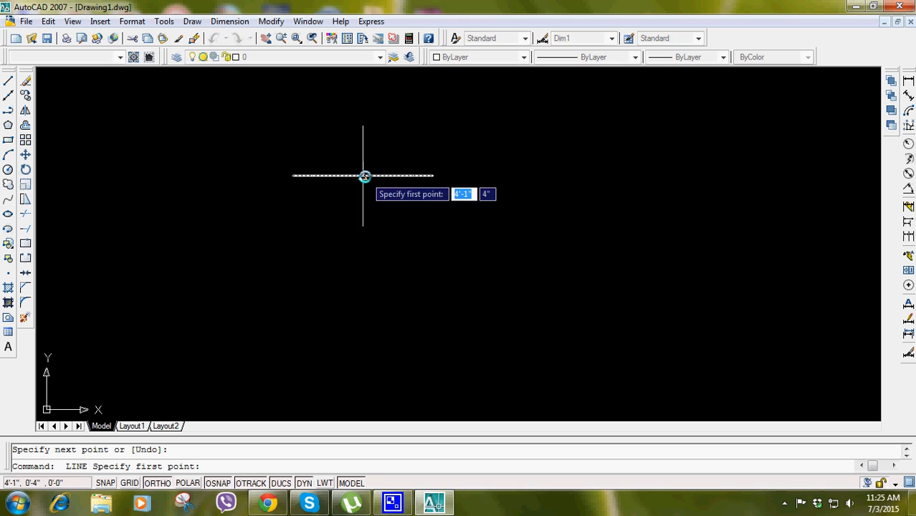
key("Escape")
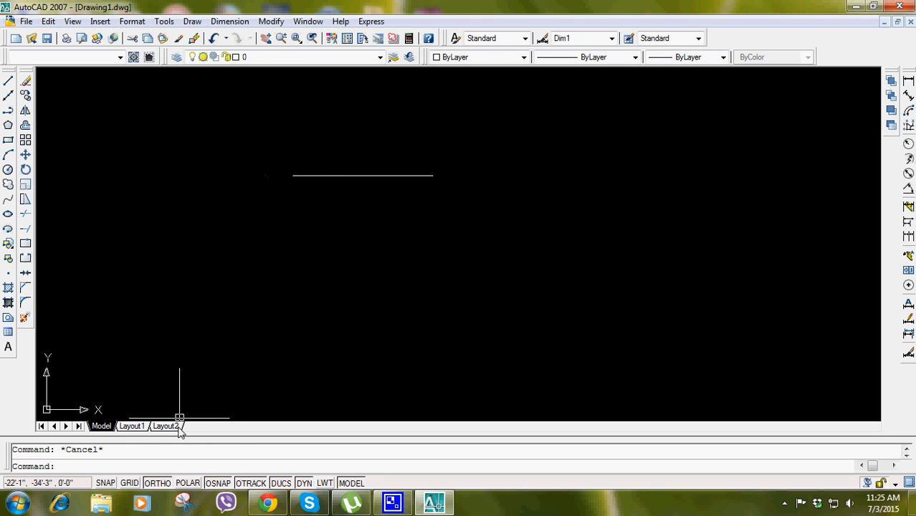
- Clear all object snap modes in the drafting settings and apply the change
right_click(130, 484)
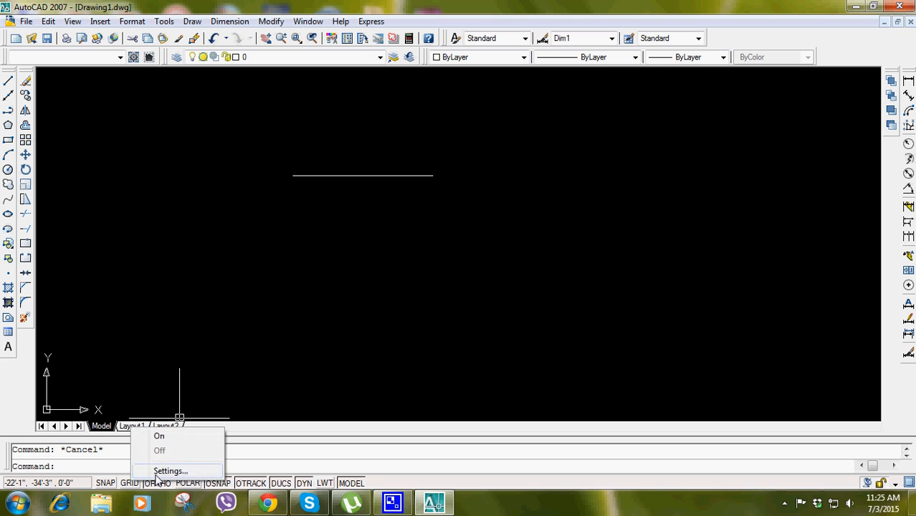
left_click(157, 472)
left_click(438, 123)
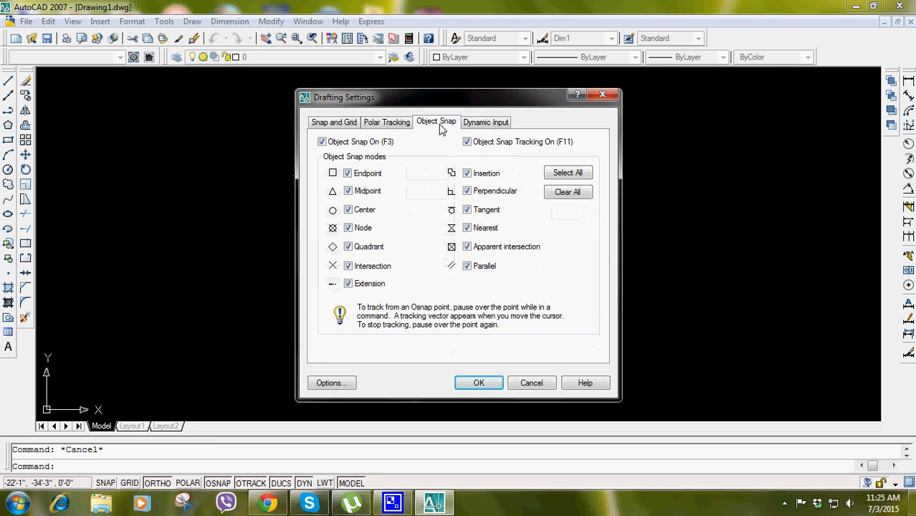
left_click(567, 195)
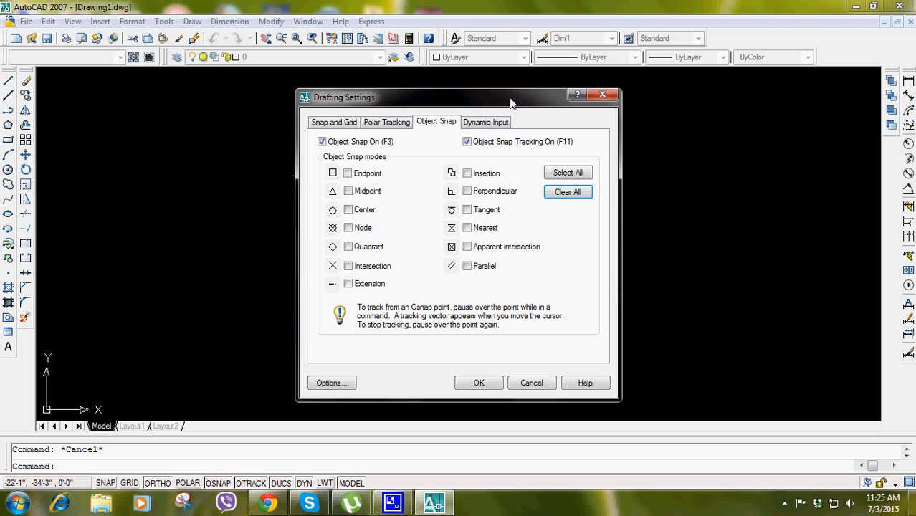
left_click(478, 382)
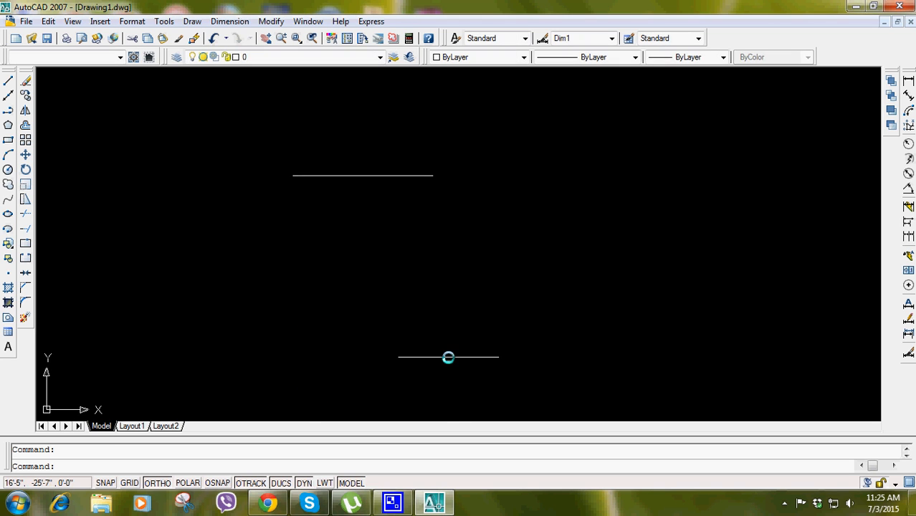
- Draw a vertical line downward from the horizontal line's right end without object snaps, and check how the lines meet at the corner
type("l")
key("Return")
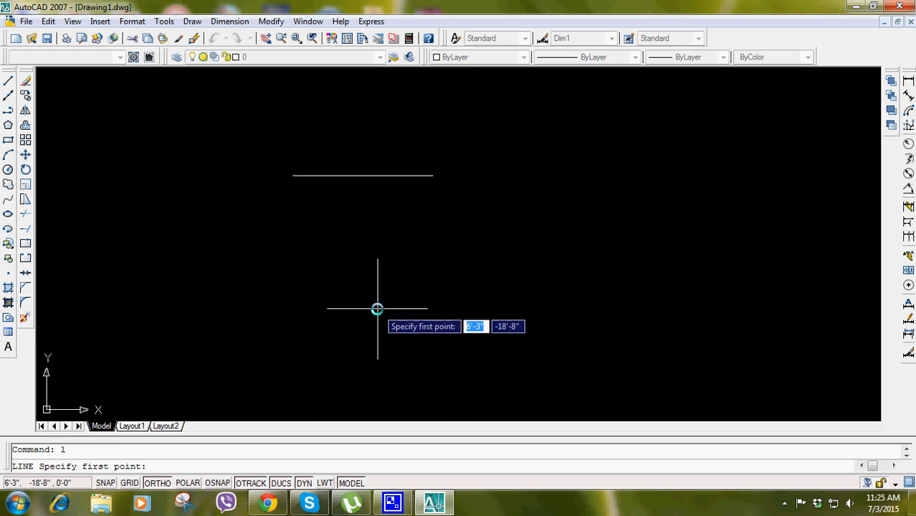
left_click(432, 175)
left_click(432, 233)
key("Return")
key("Return")
scroll(416, 170, "up", 5)
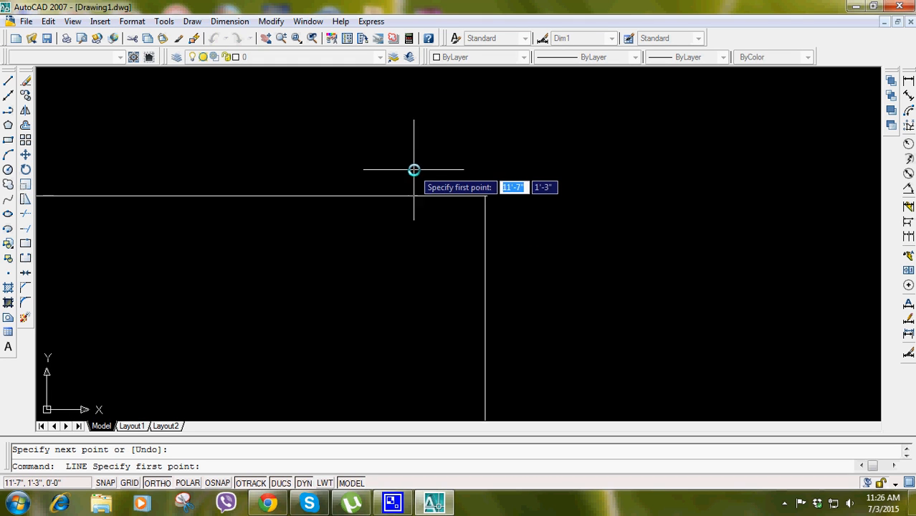
scroll(416, 172, "down", 2)
key("Escape")
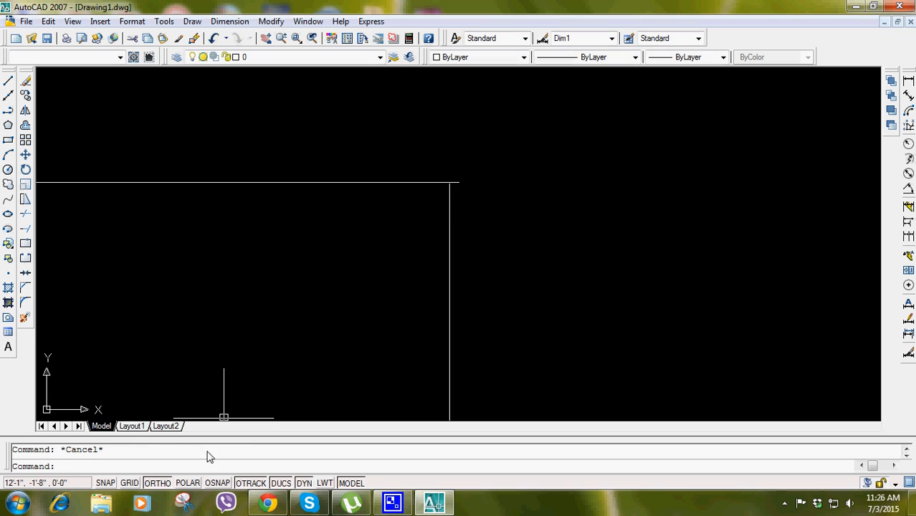
- Enable all object snap modes in the drafting settings and apply the change
right_click(136, 486)
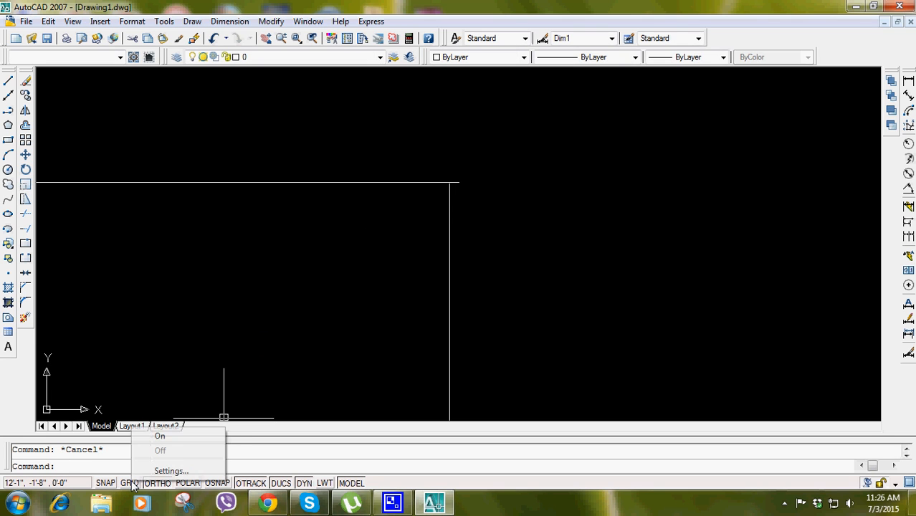
left_click(168, 471)
left_click(438, 122)
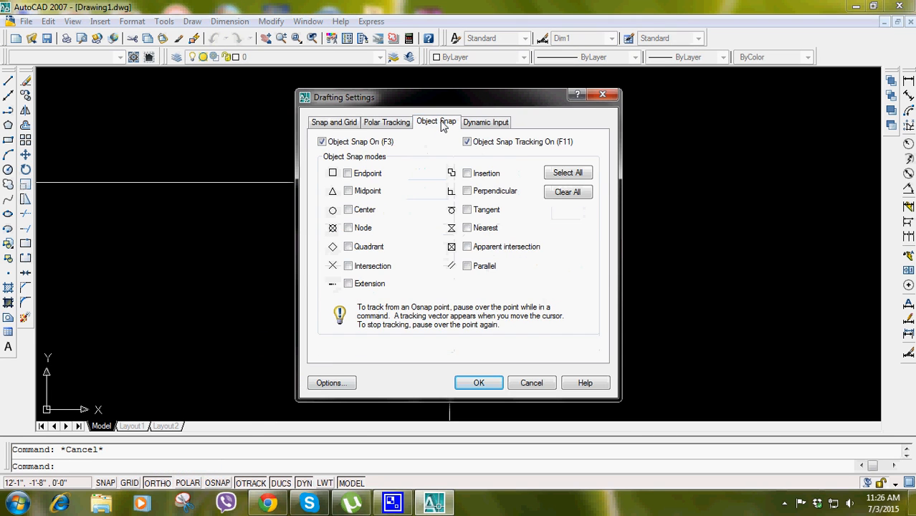
left_click(562, 173)
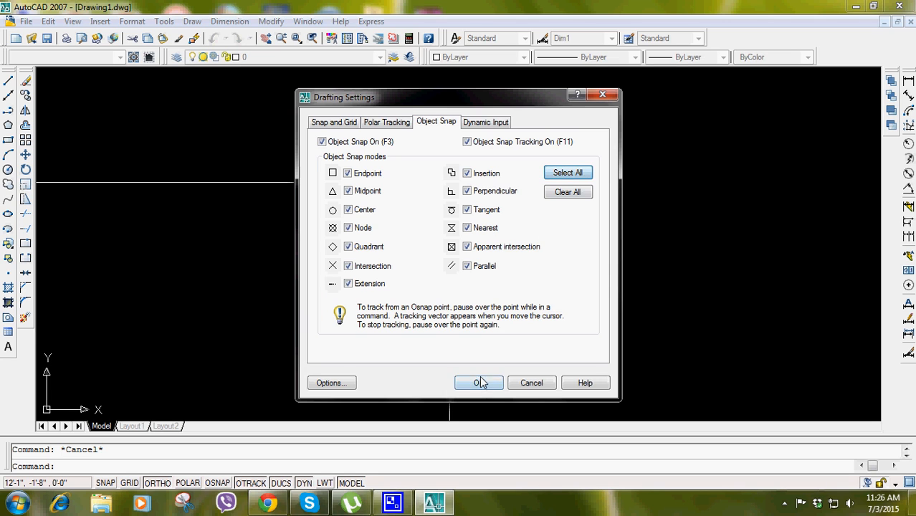
left_click(478, 383)
- Reopen the drafting settings with the SE command to review the object snap modes, and close them without changes
type("s")
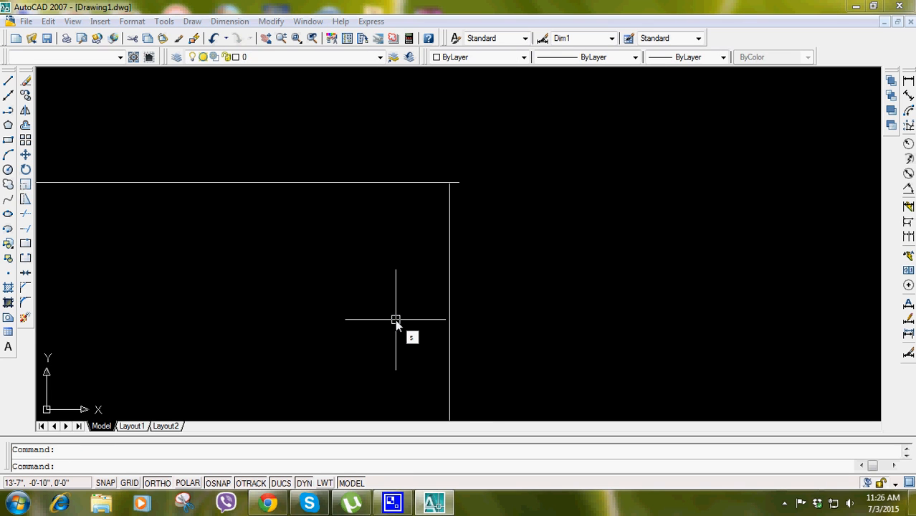
type("e")
key("Return")
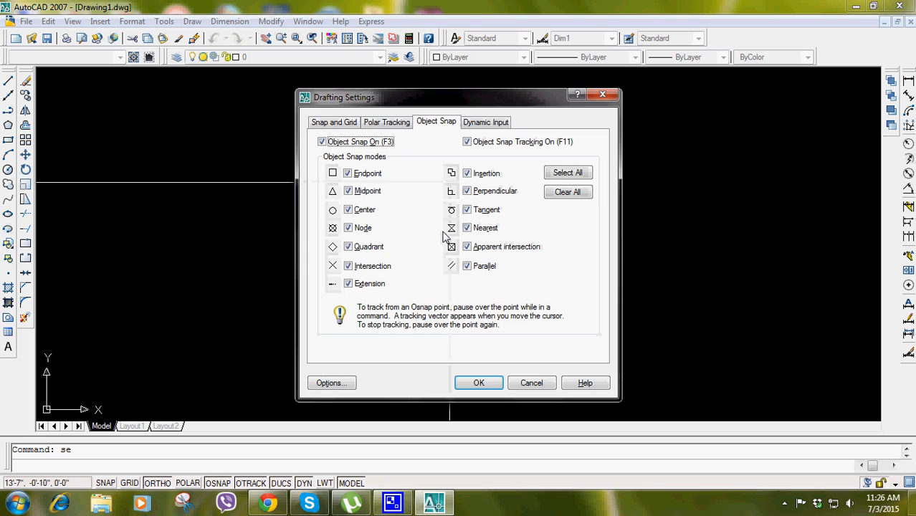
left_click(602, 95)
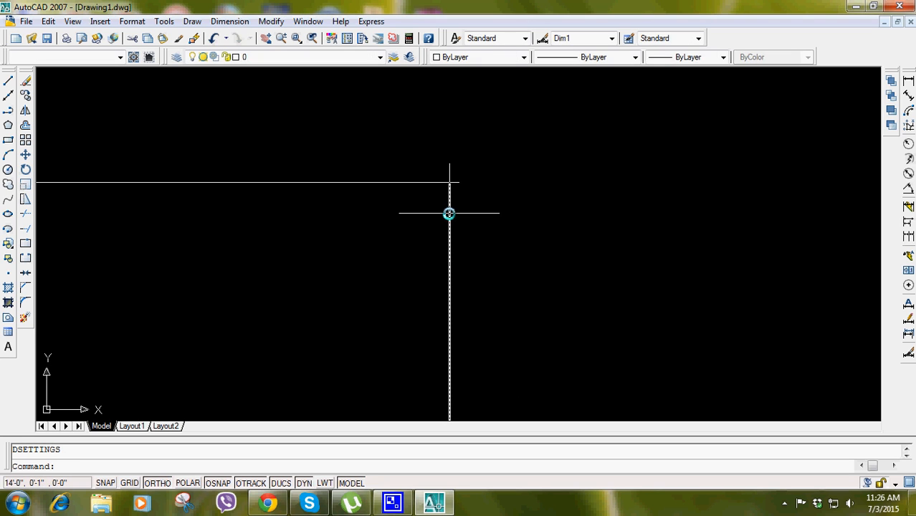
- Add a linear dimension between the two endpoints of the horizontal line, placing the dimension line above it
scroll(502, 197, "down", 2)
scroll(580, 172, "down", 2)
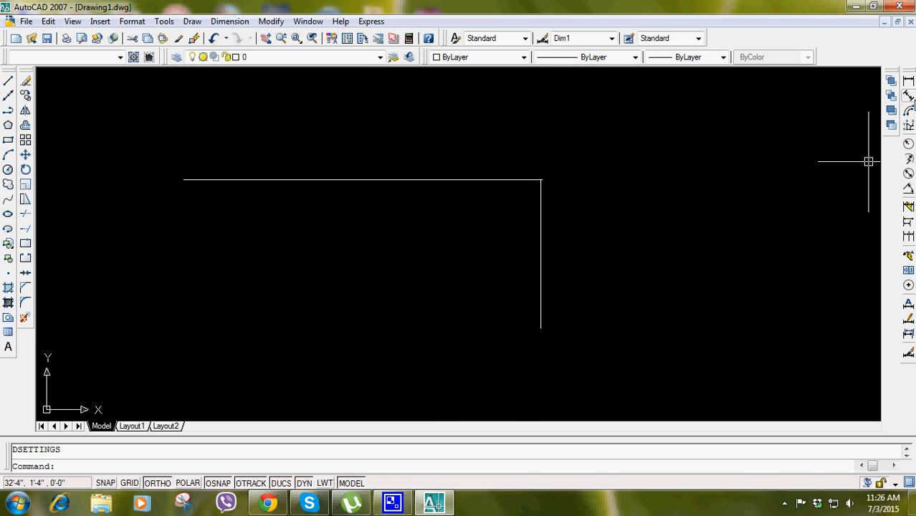
left_click(908, 83)
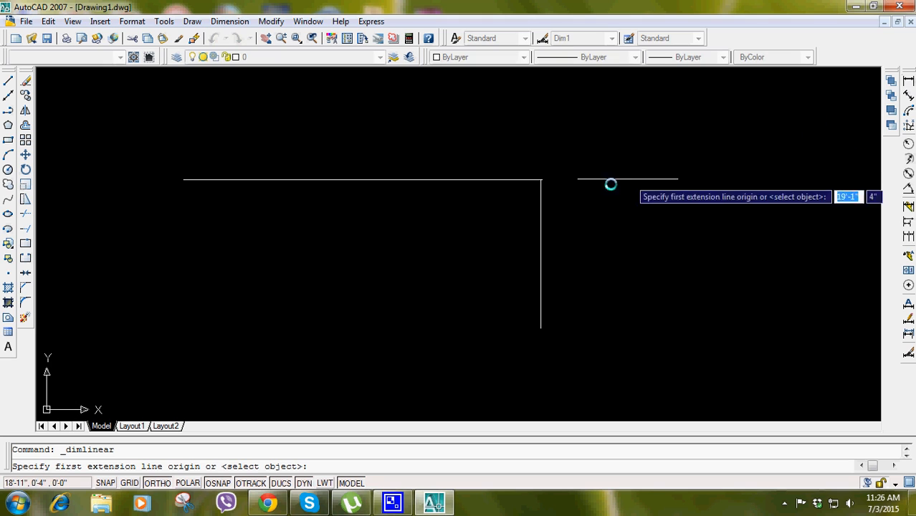
key("Escape")
type("d")
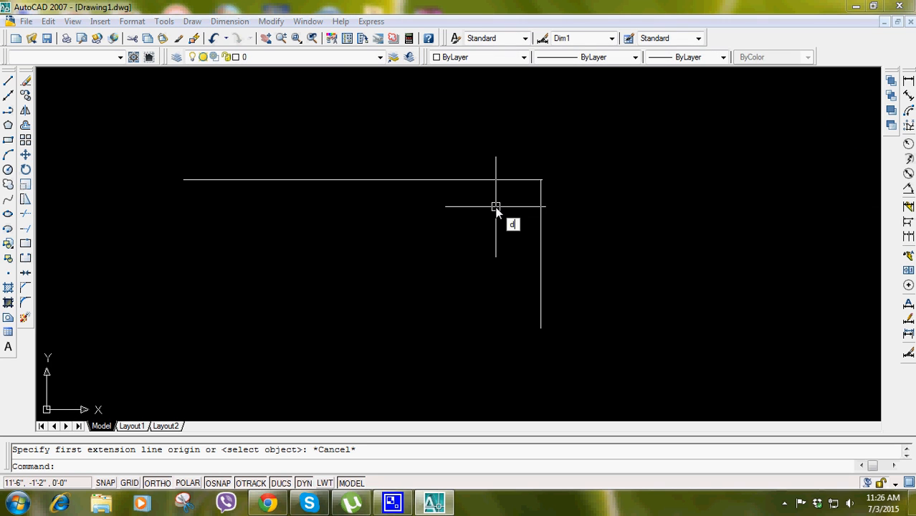
type("li")
key("Return")
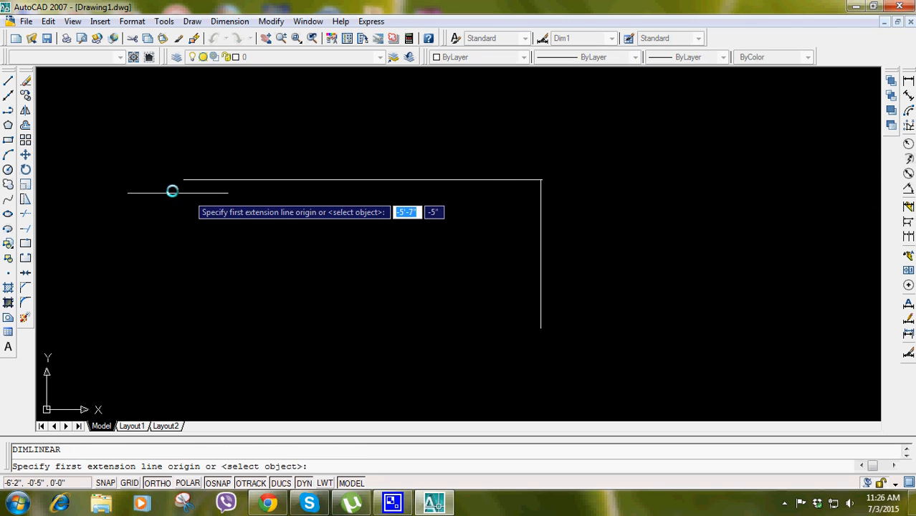
left_click(184, 180)
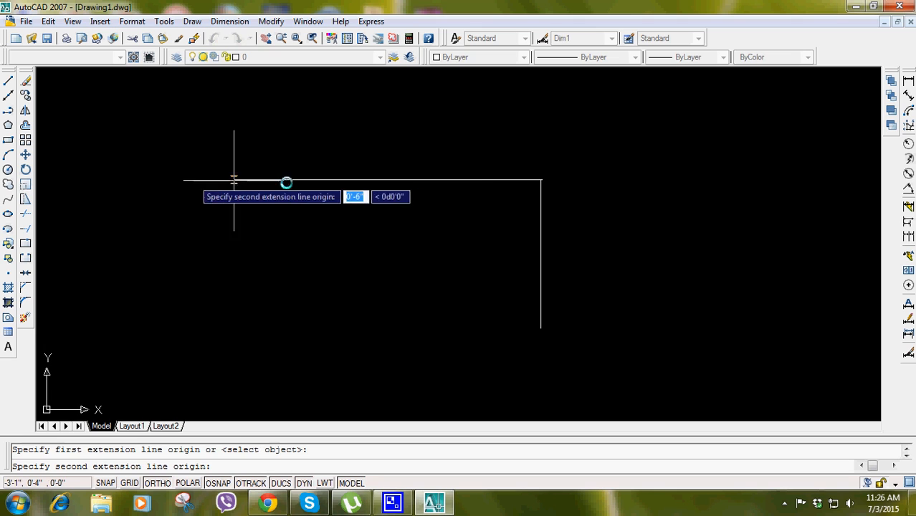
left_click(537, 181)
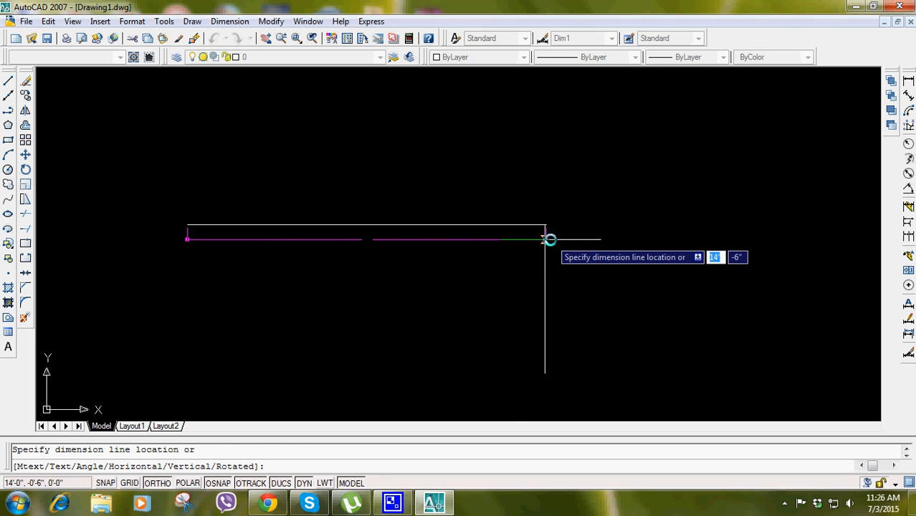
left_click(355, 188)
scroll(355, 188, "up", 3)
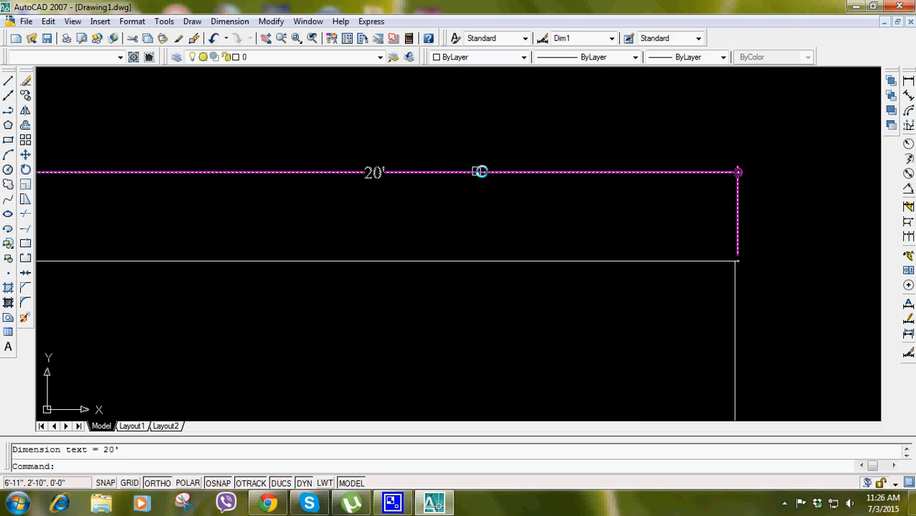
scroll(481, 170, "down", 2)
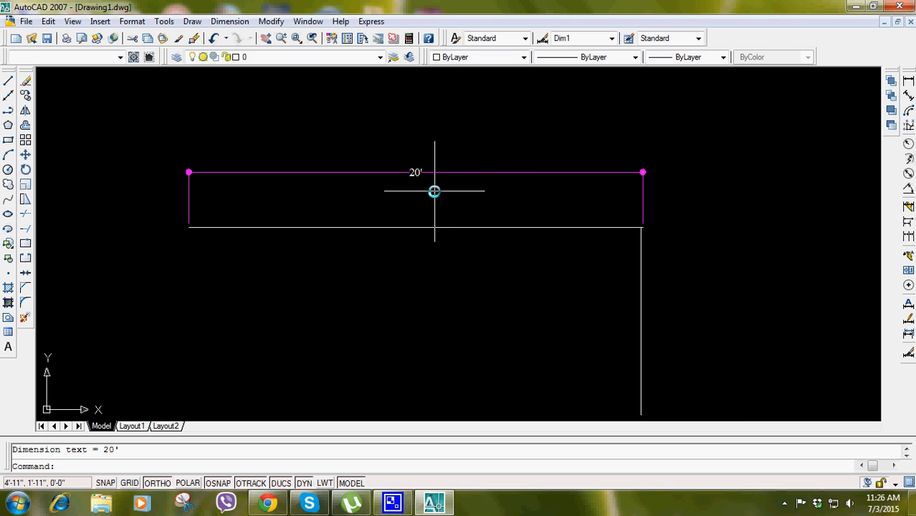
- Modify dimension style Dim1 to display alternate units, and close the Dimension Style Manager
type("d")
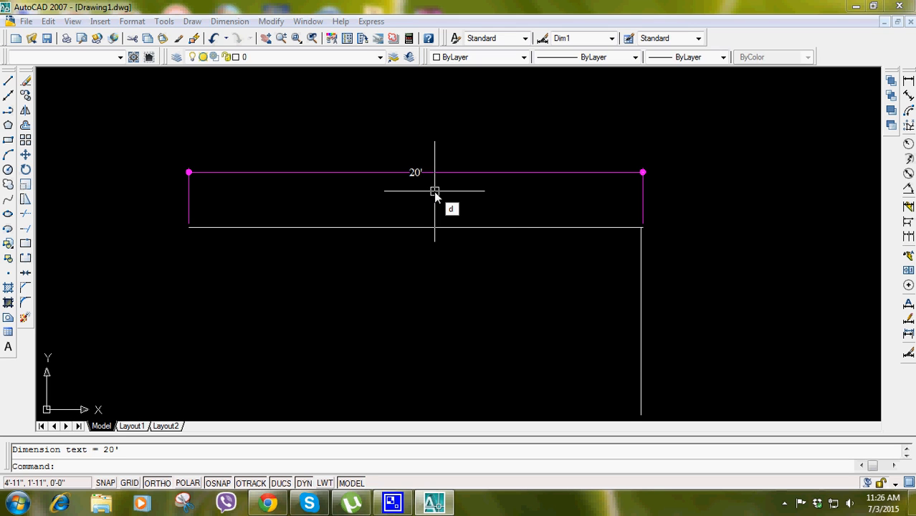
key("Return")
left_click(599, 223)
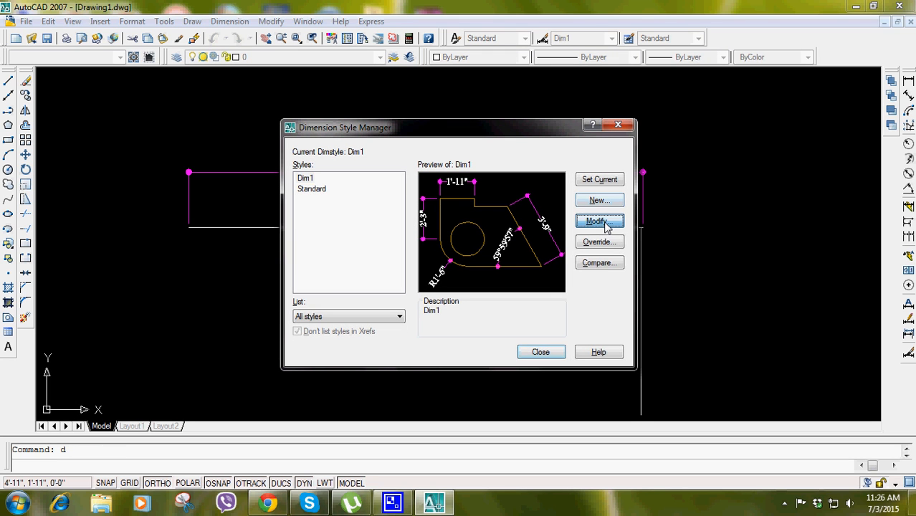
left_click(502, 120)
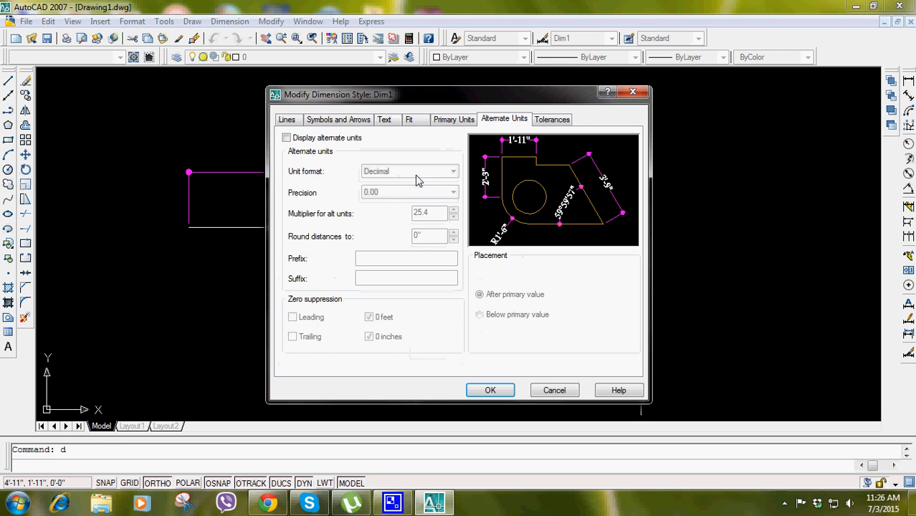
left_click(308, 139)
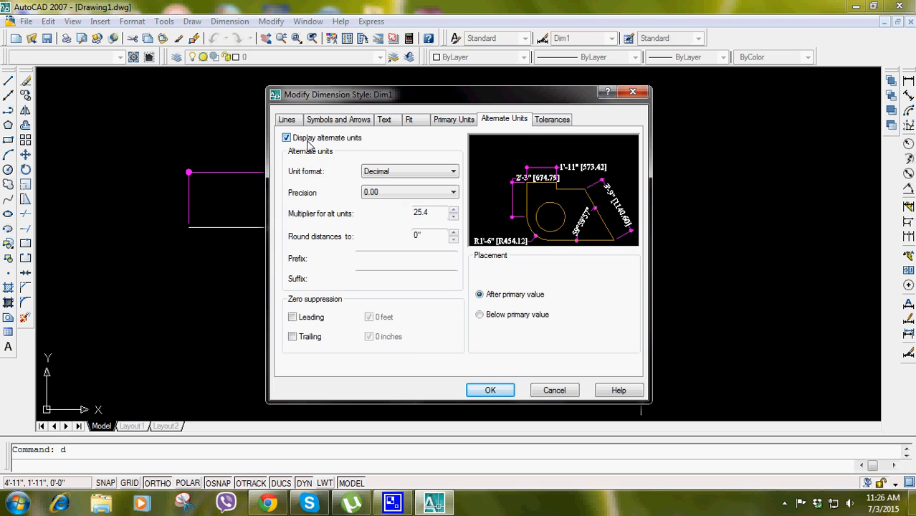
left_click(490, 390)
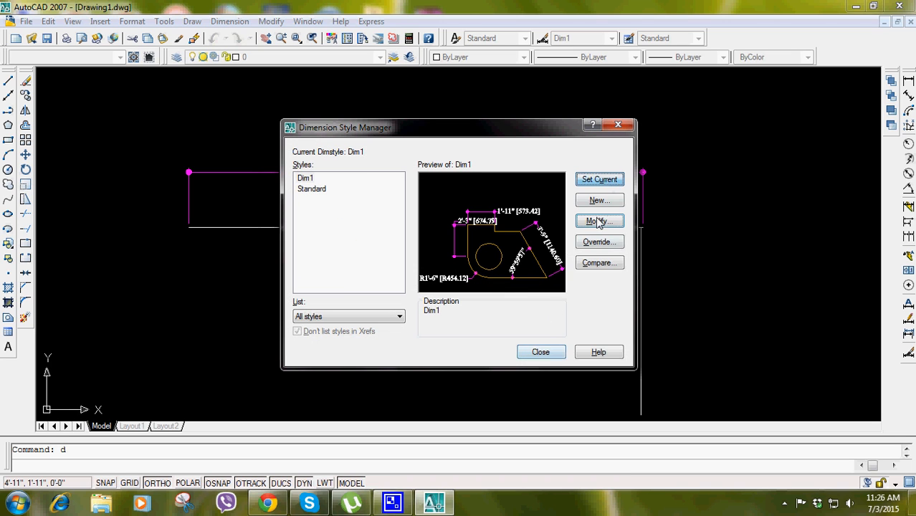
left_click(541, 352)
- Examine the text of the horizontal line's dimension up close and within the whole drawing
scroll(339, 165, "up", 3)
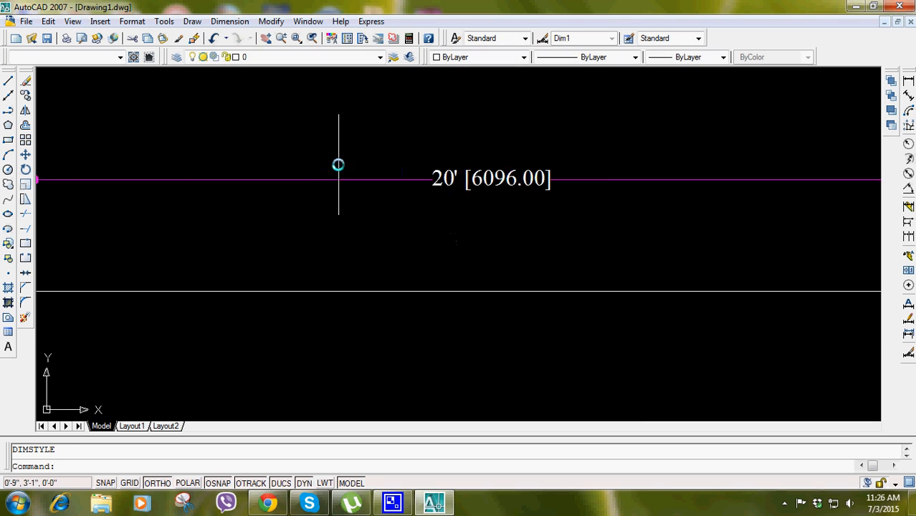
scroll(338, 165, "up", 2)
scroll(379, 244, "down", 2)
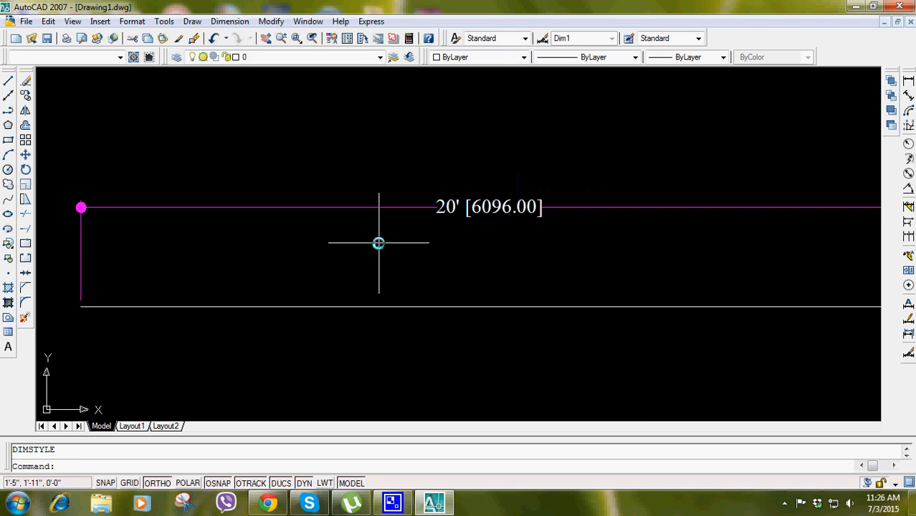
scroll(378, 244, "down", 1)
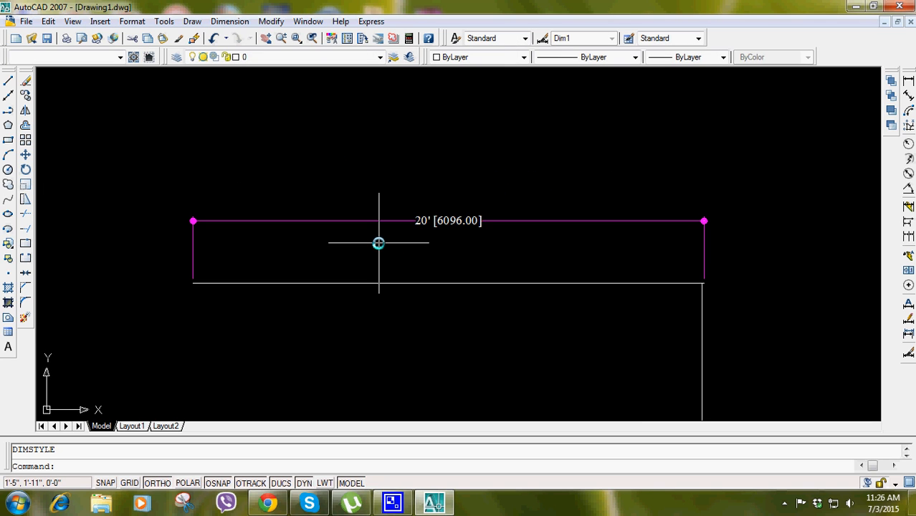
scroll(381, 180, "down", 4)
scroll(382, 219, "down", 2)
scroll(382, 219, "up", 5)
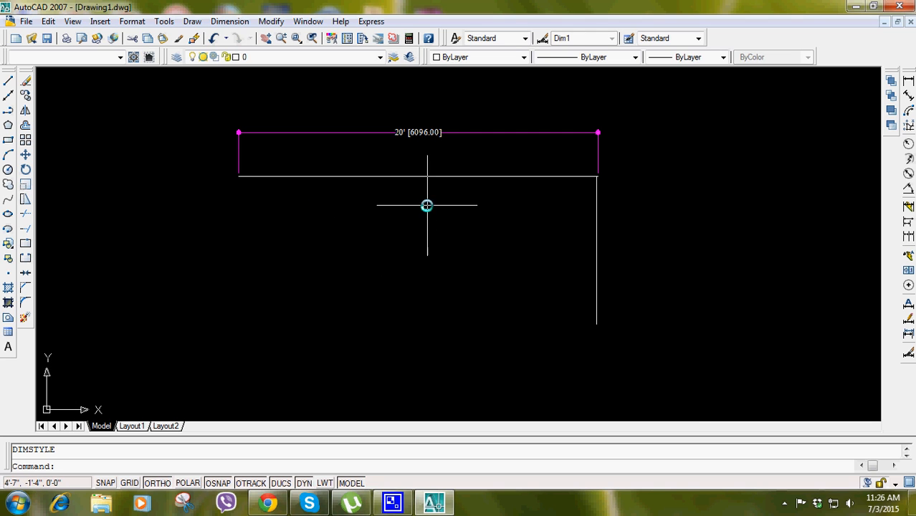
left_click(26, 21)
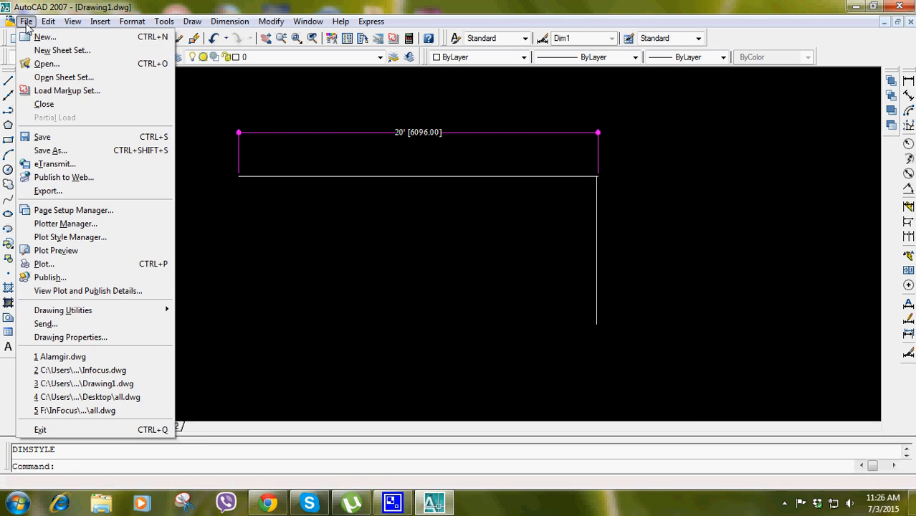
left_click(83, 153)
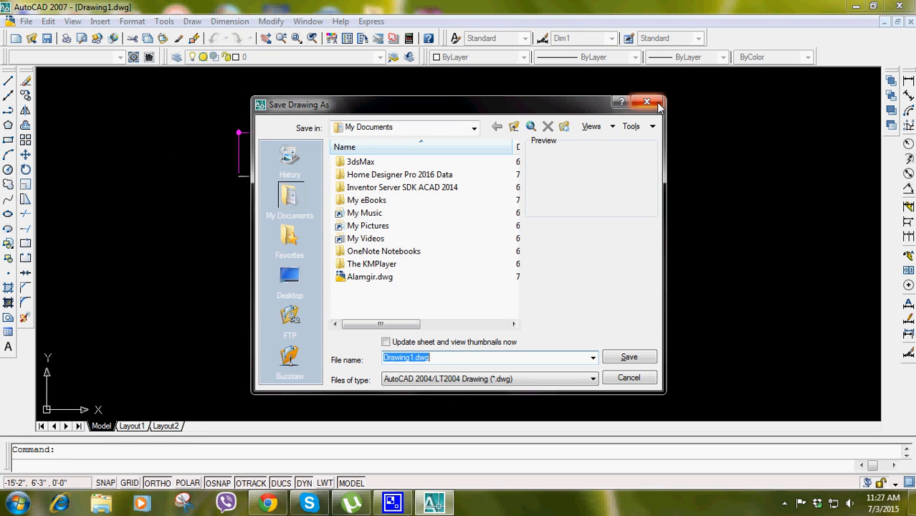
left_click(657, 105)
- Save the drawing in My Documents under the file name "1st Class"
key("ctrl+shift+s")
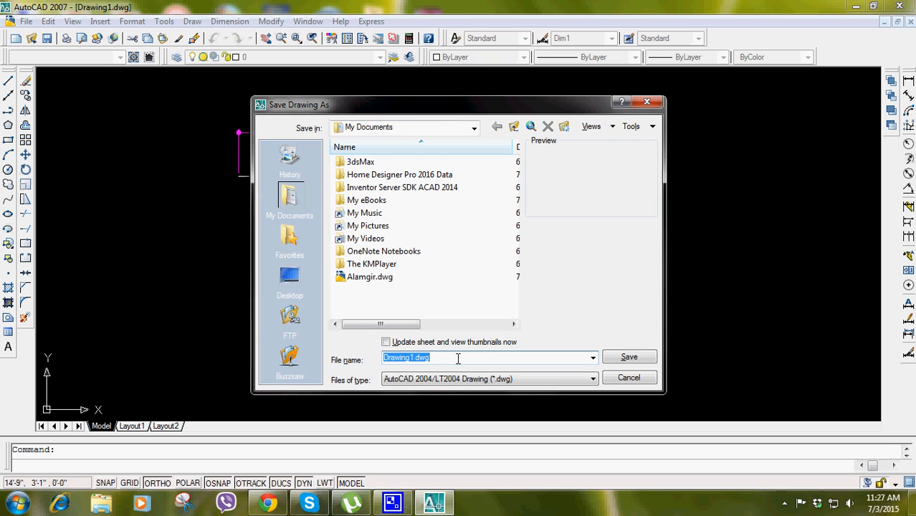
type("1st Class")
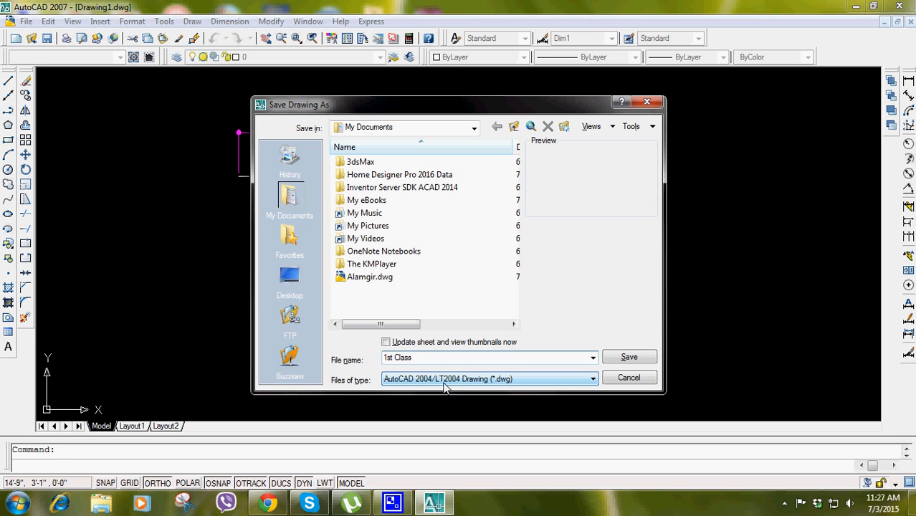
left_click(638, 362)
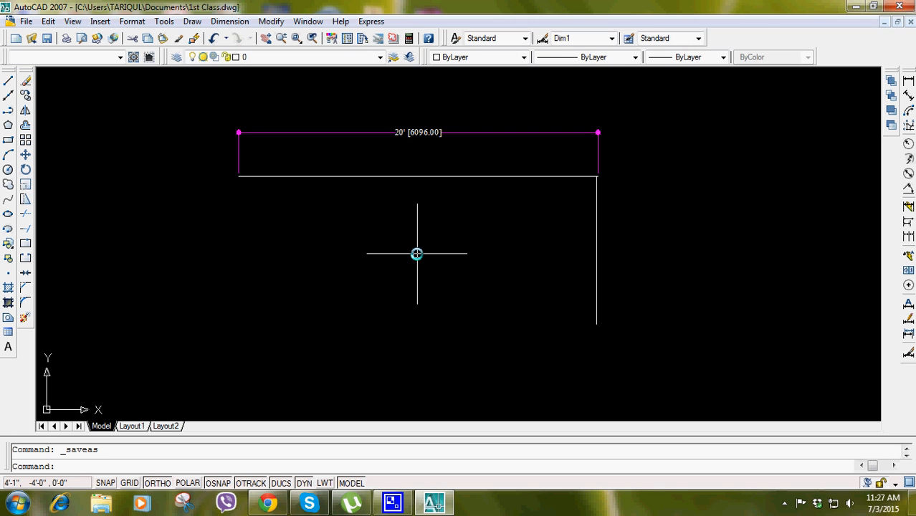
- Set the default file save format to AutoCAD 2004/LT2004 Drawing (*.dwg) in the Open and Save options
type("op")
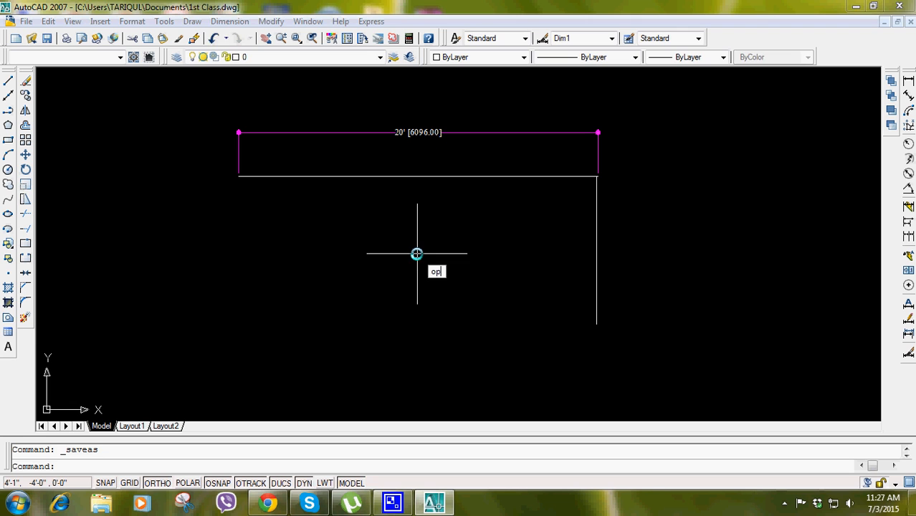
key("Return")
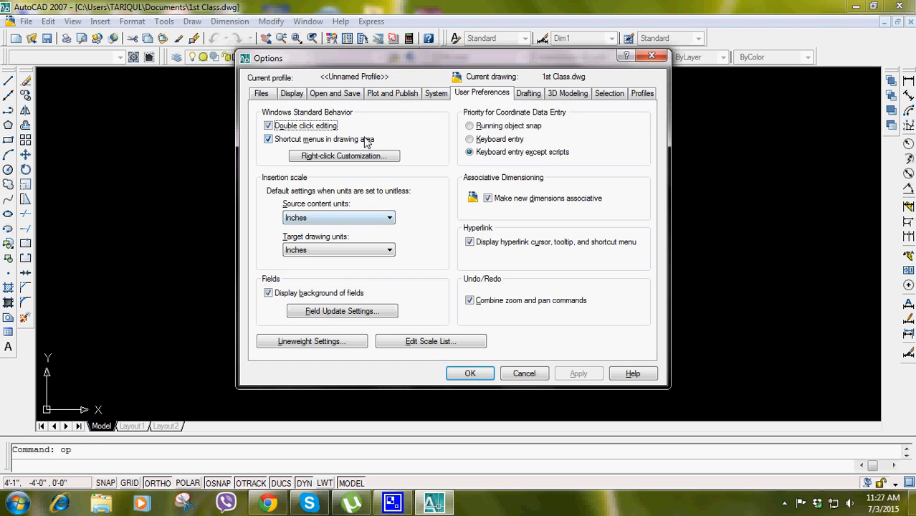
left_click(335, 94)
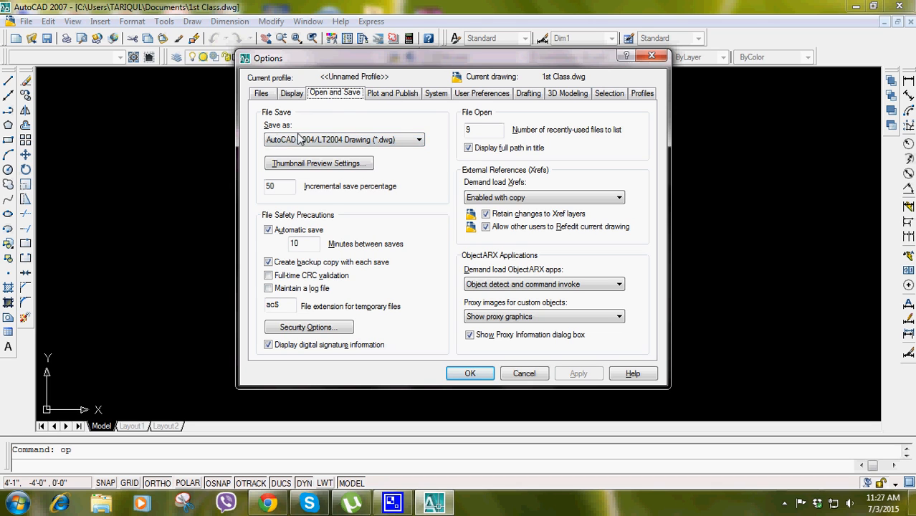
left_click(375, 140)
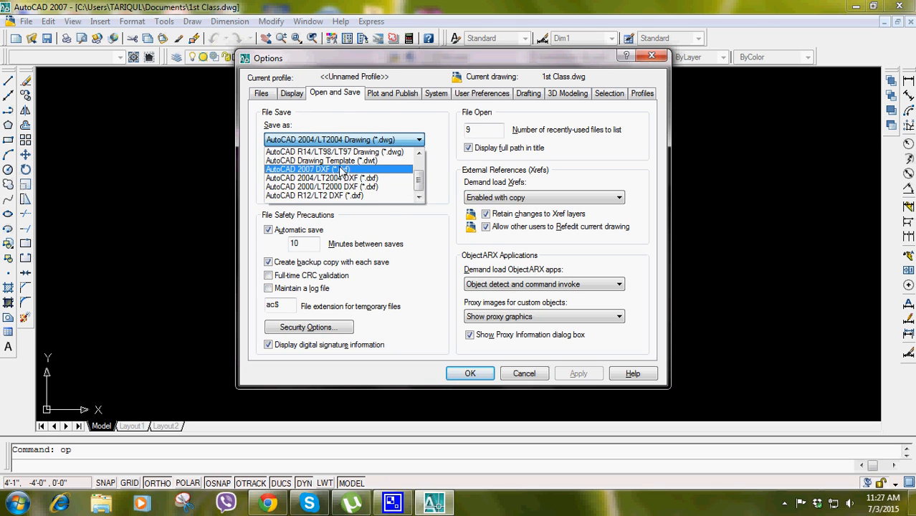
left_click(339, 161)
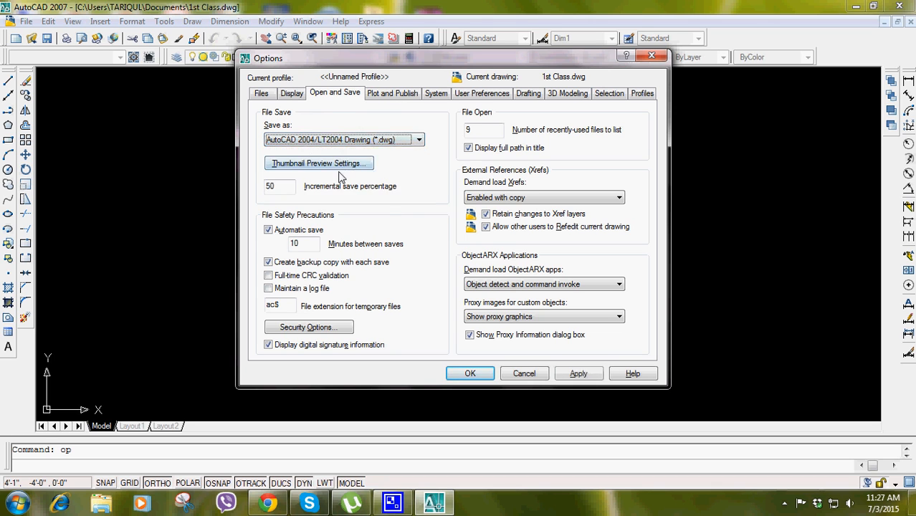
left_click(471, 373)
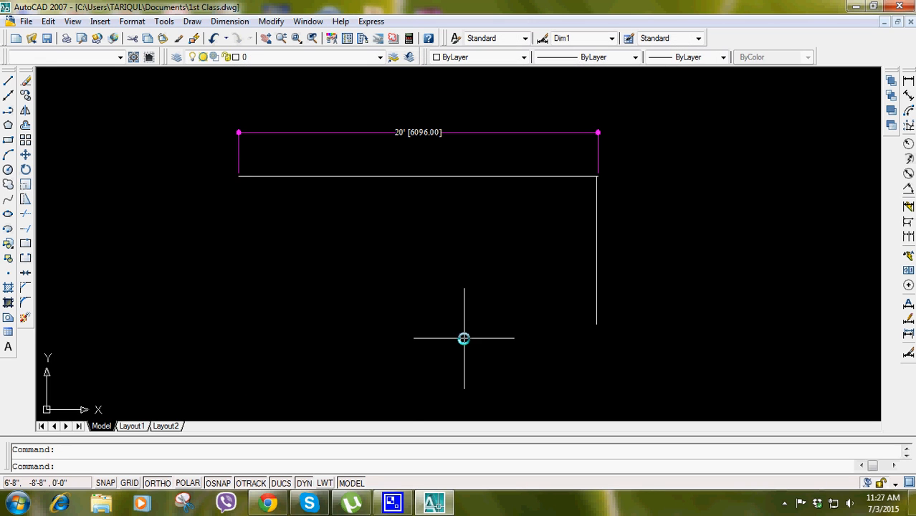
- Exit AutoCAD with the changes to 1st Class.dwg saved, and reopen that drawing from the Documents library in Windows Explorer
left_click(901, 6)
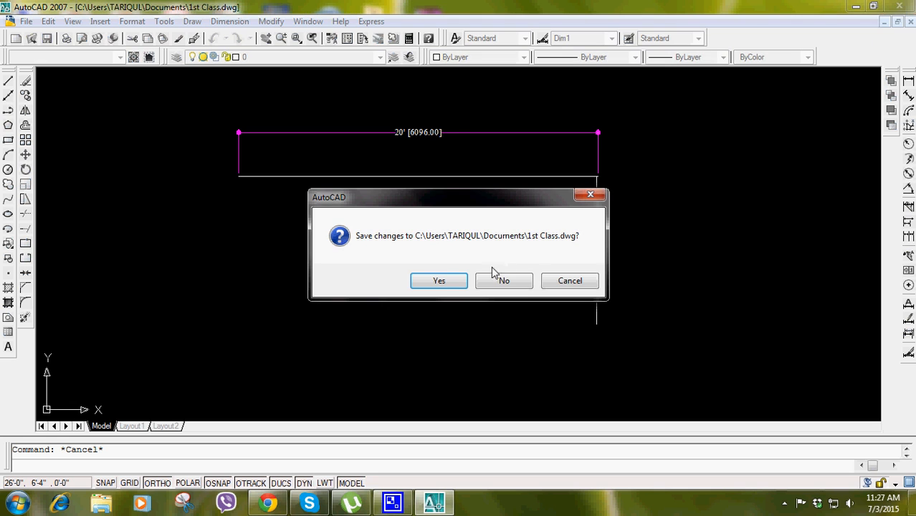
left_click(438, 281)
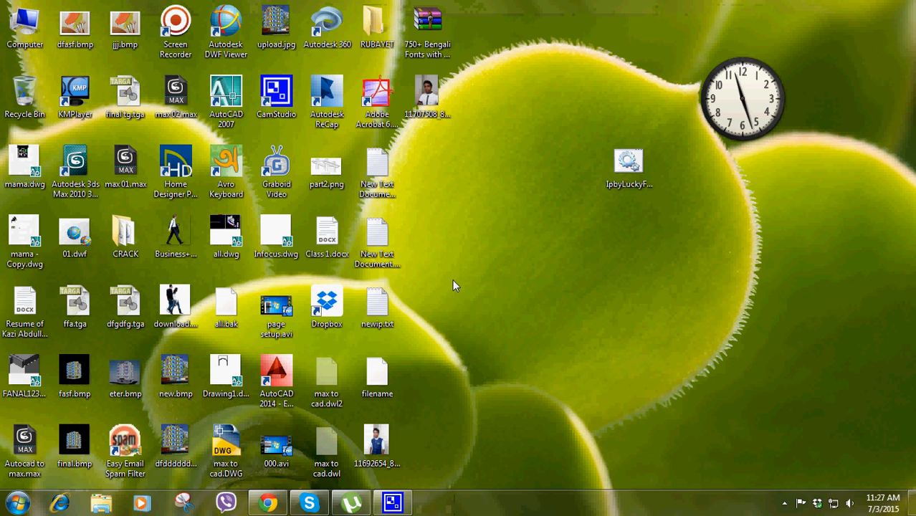
double_click(21, 42)
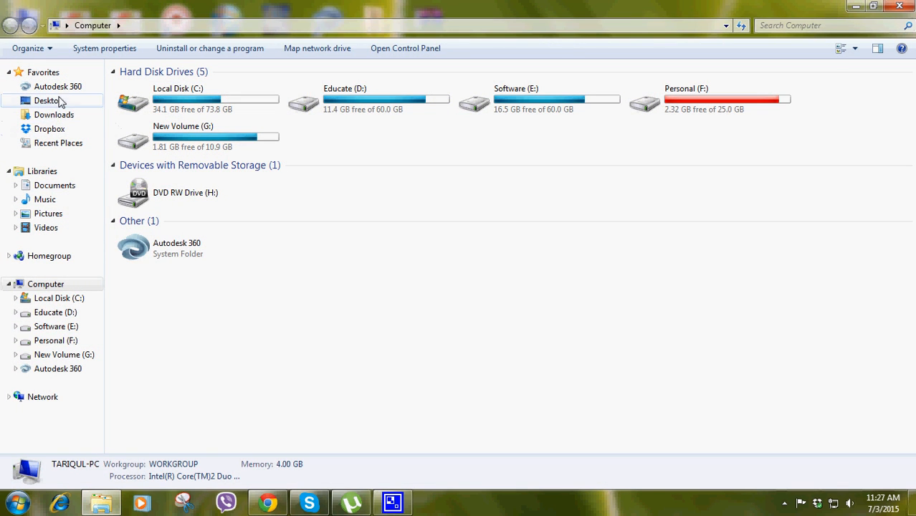
left_click(34, 187)
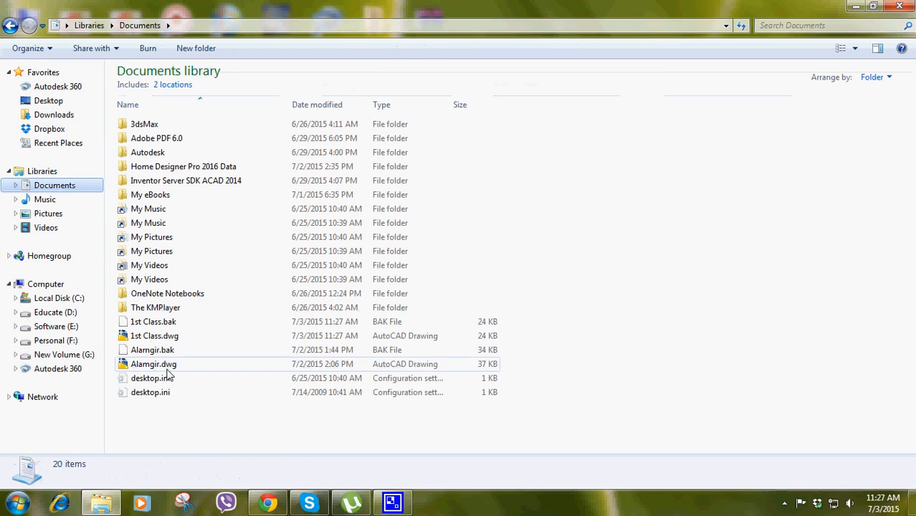
left_click(175, 340)
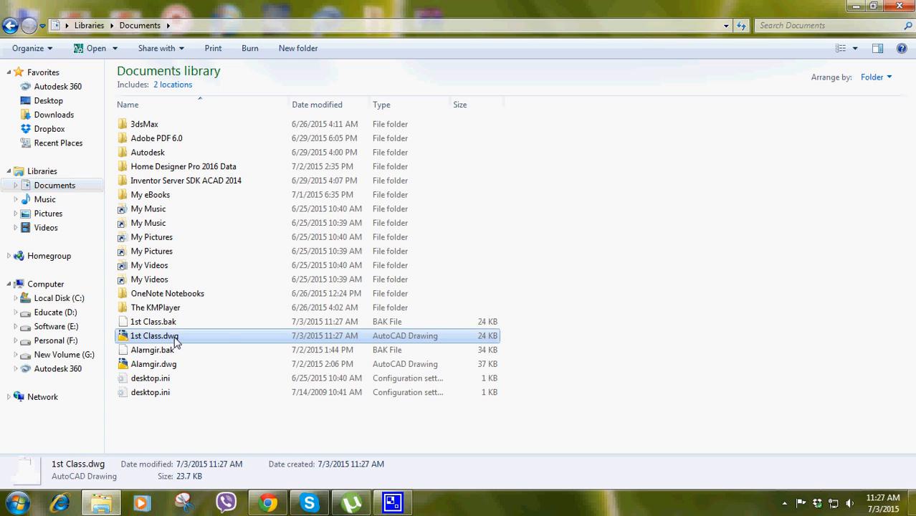
double_click(175, 341)
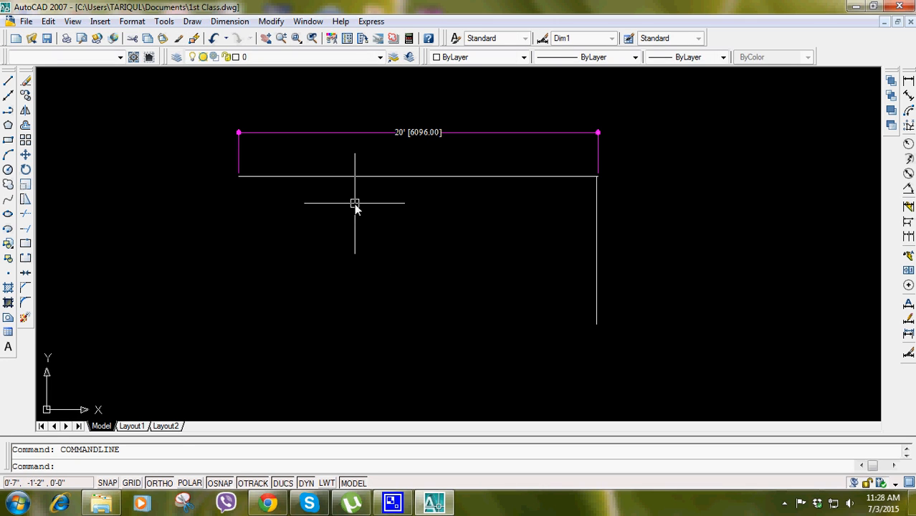
left_click(784, 502)
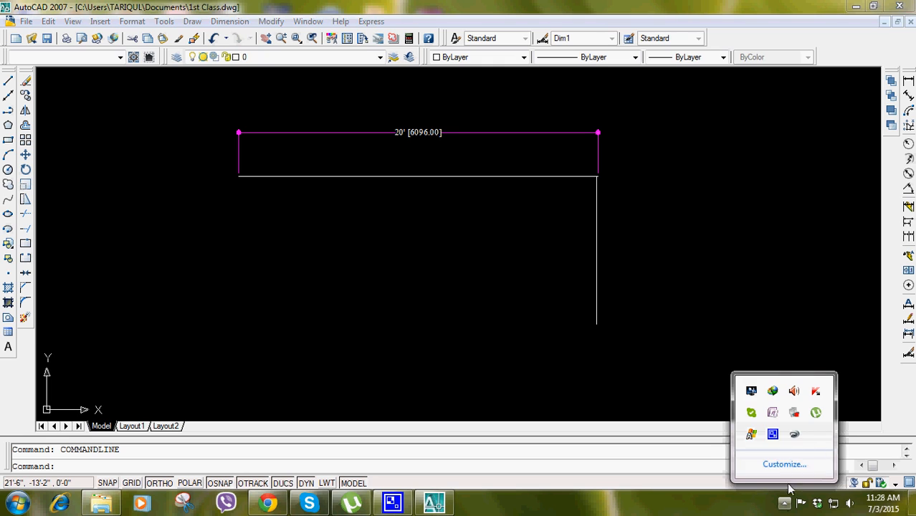
left_click(772, 435)
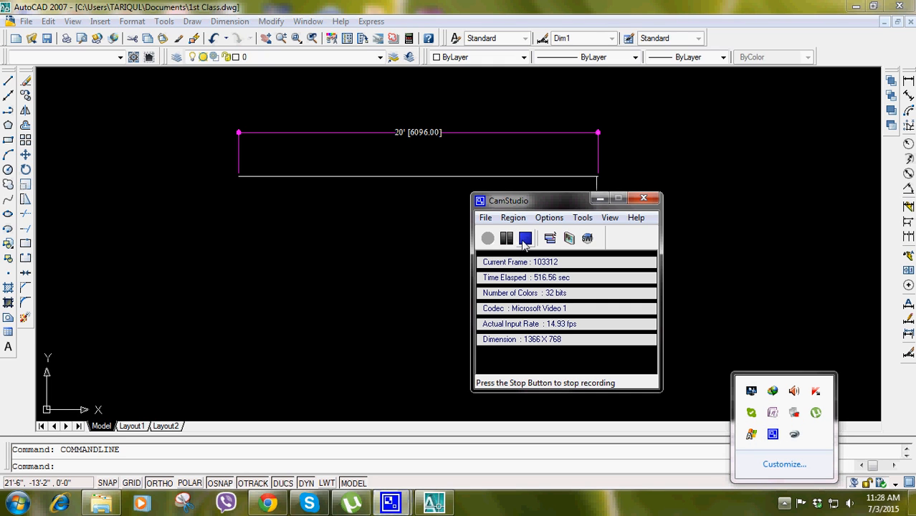